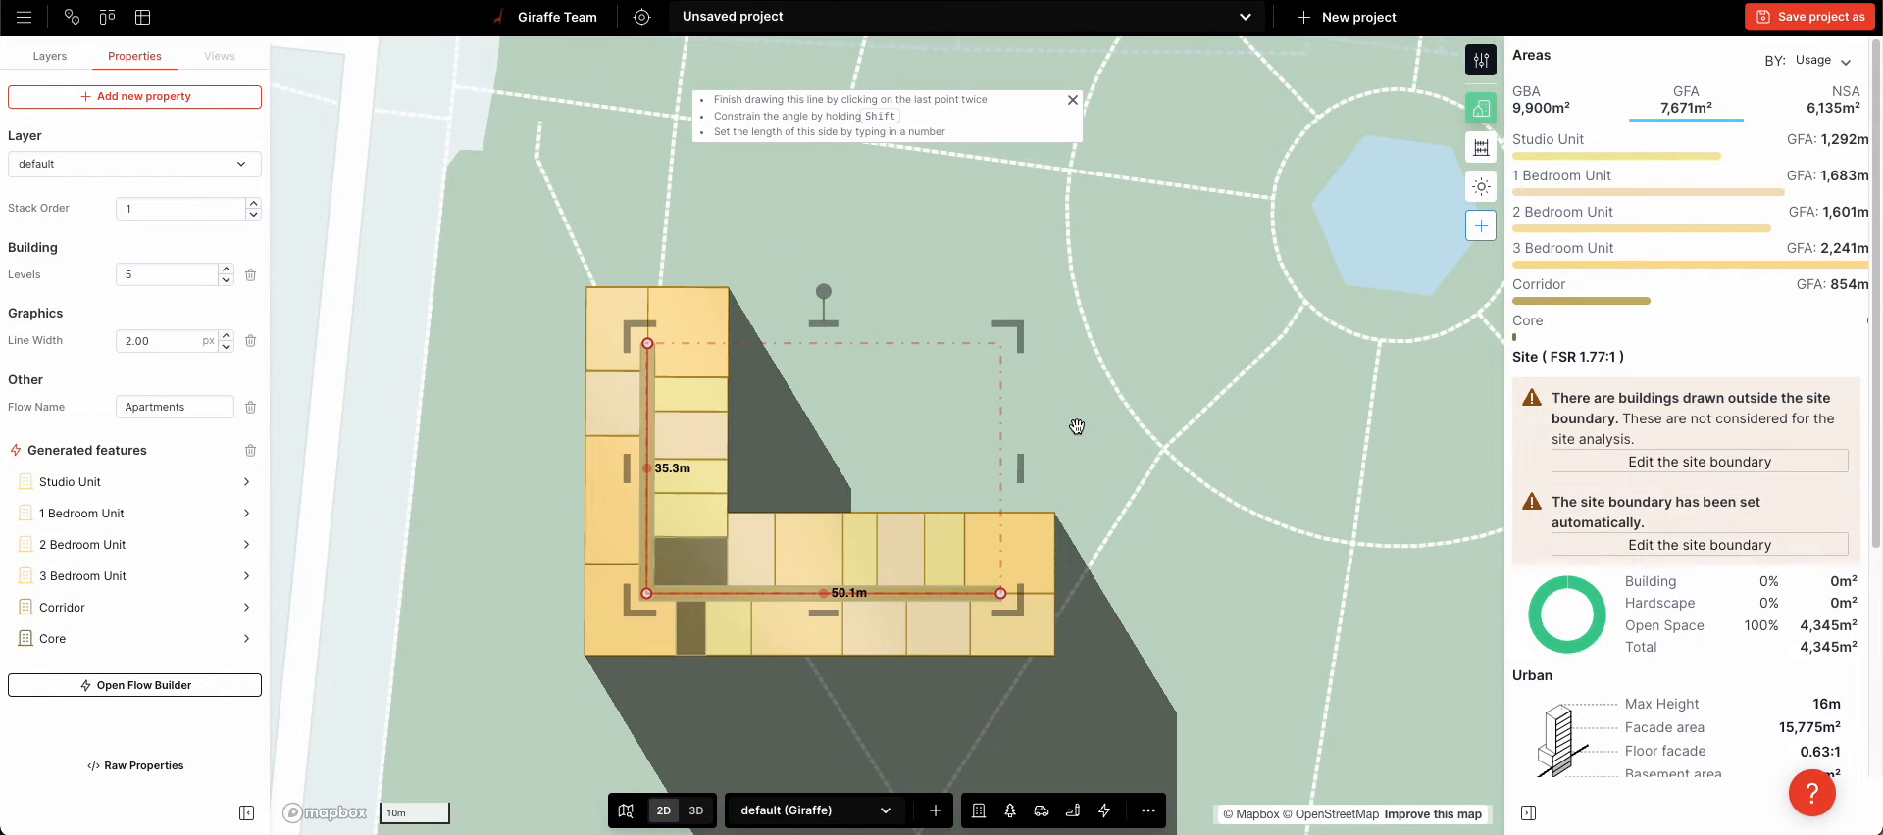
Adjust the apartment block's outer depth with its corner handles and end the vertical wing flush with the corridor.
{"action": "key", "text": "Escape"}
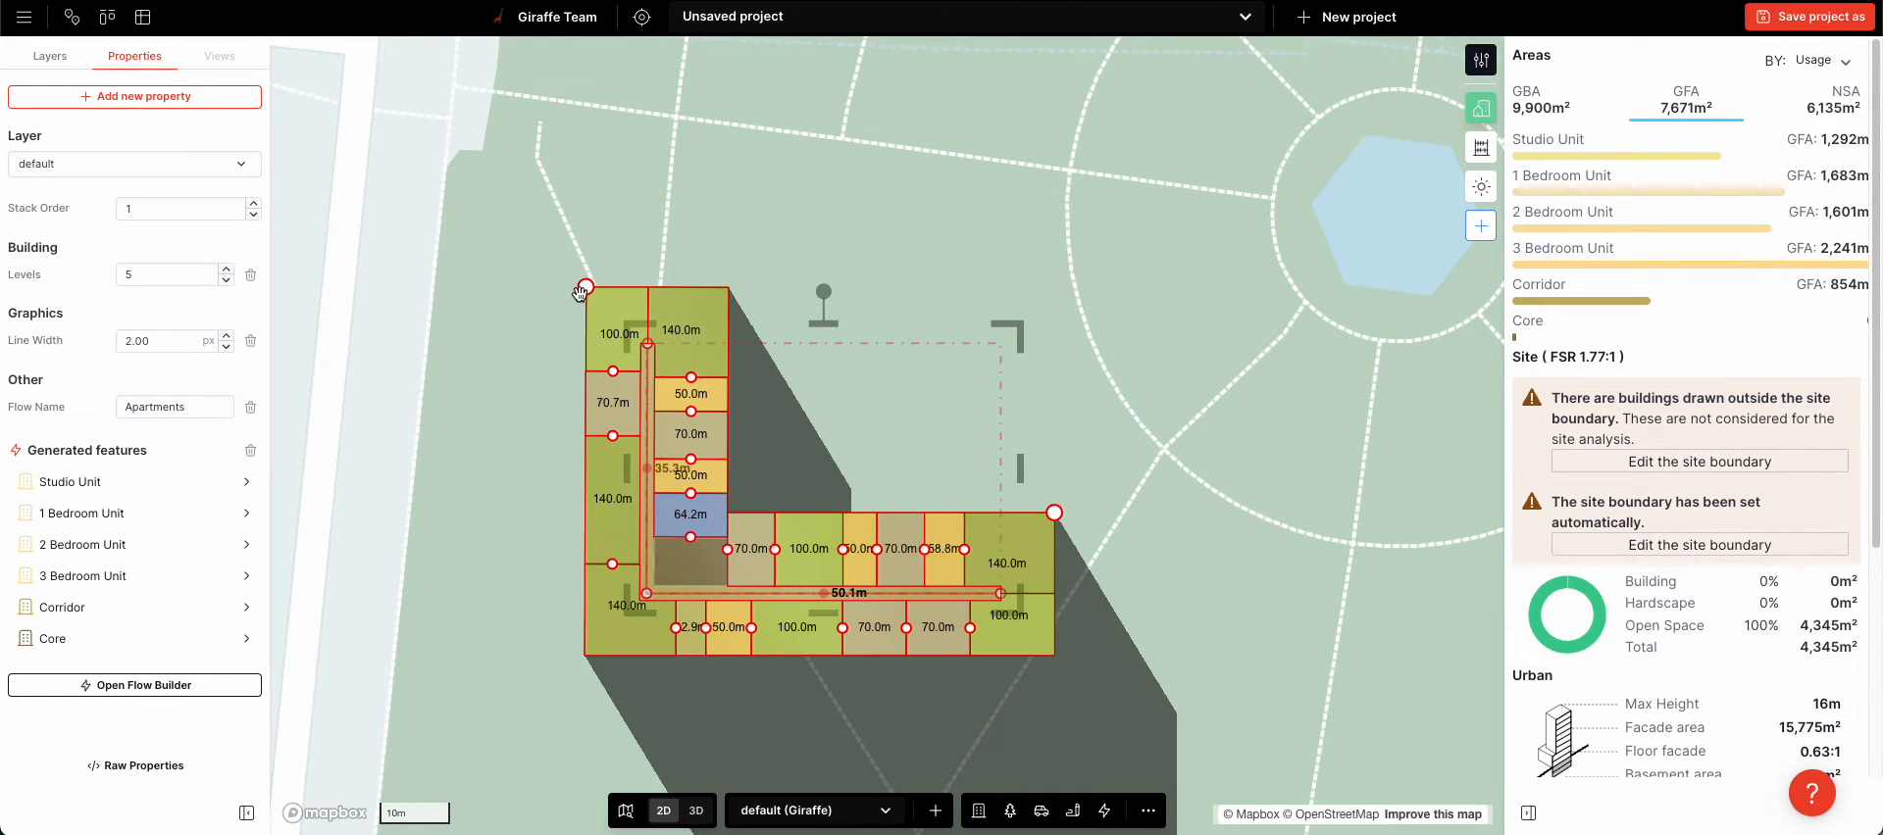
{"action": "mouse_move", "coordinate": [582, 287]}
{"action": "left_mouse_down"}
{"action": "mouse_move", "coordinate": [603, 279]}
{"action": "mouse_move", "coordinate": [554, 279]}
{"action": "mouse_move", "coordinate": [579, 282]}
{"action": "left_mouse_up"}
{"action": "left_click_drag", "start_coordinate": [1054, 514], "coordinate": [1061, 515]}
{"action": "left_click_drag", "start_coordinate": [587, 273], "coordinate": [576, 343]}
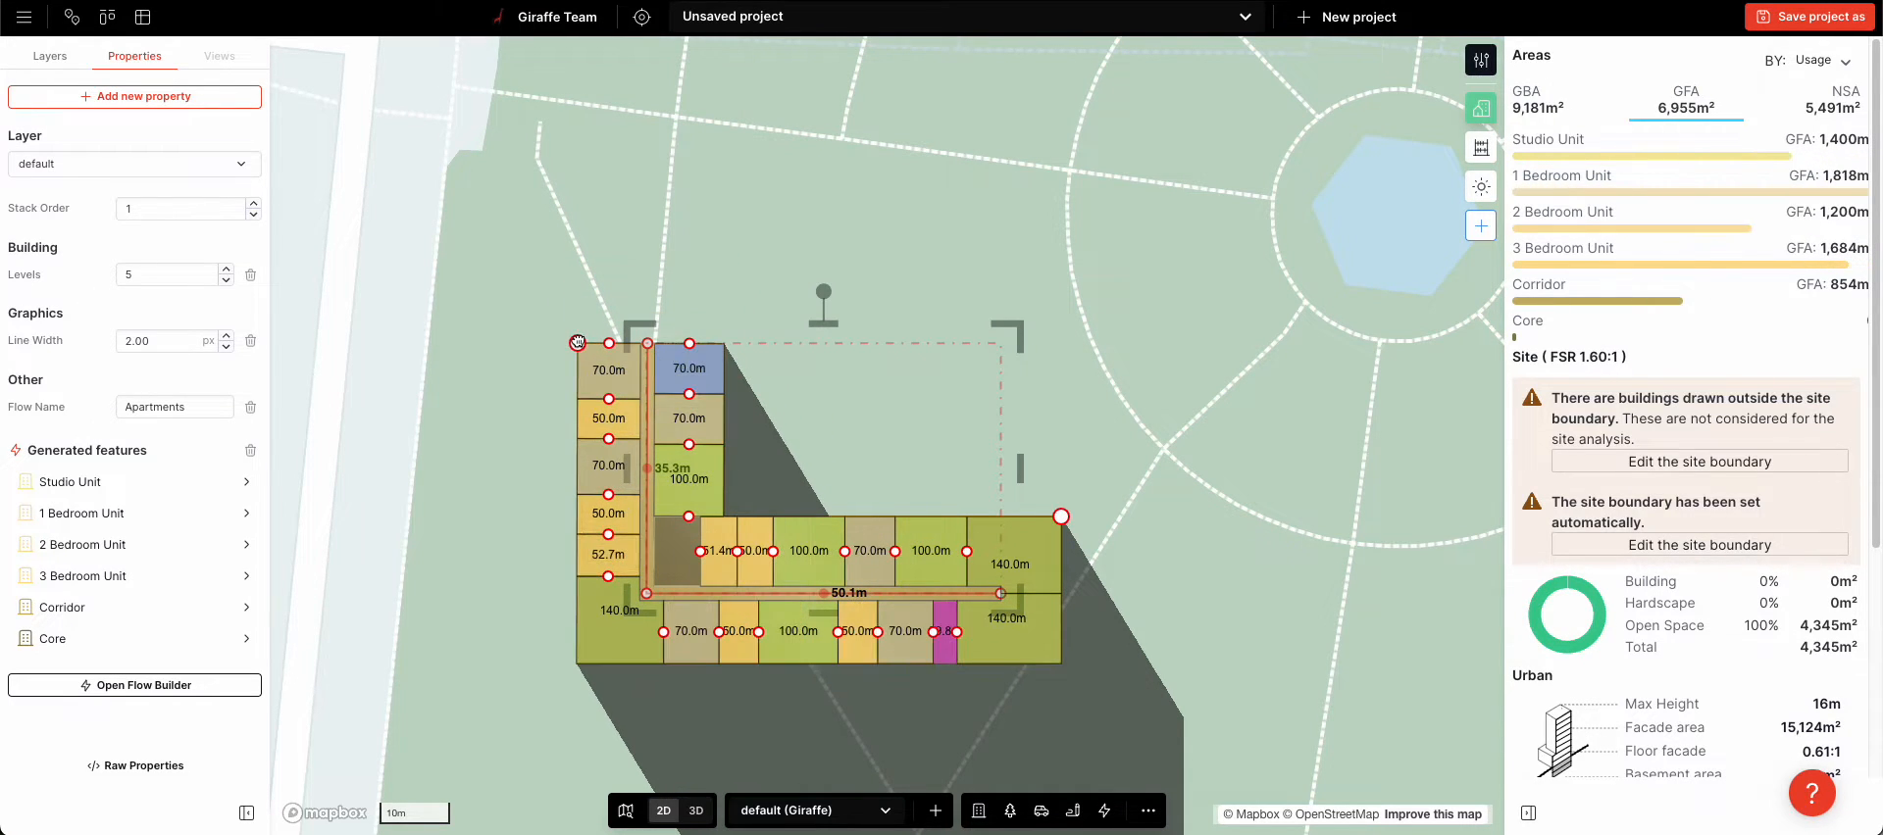
Extend the vertical wing's end beyond the corridor so that end apartments wrap around it.
{"action": "left_click", "coordinate": [525, 382]}
{"action": "scroll", "coordinate": [594, 382], "scroll_direction": "up", "scroll_amount": 5}
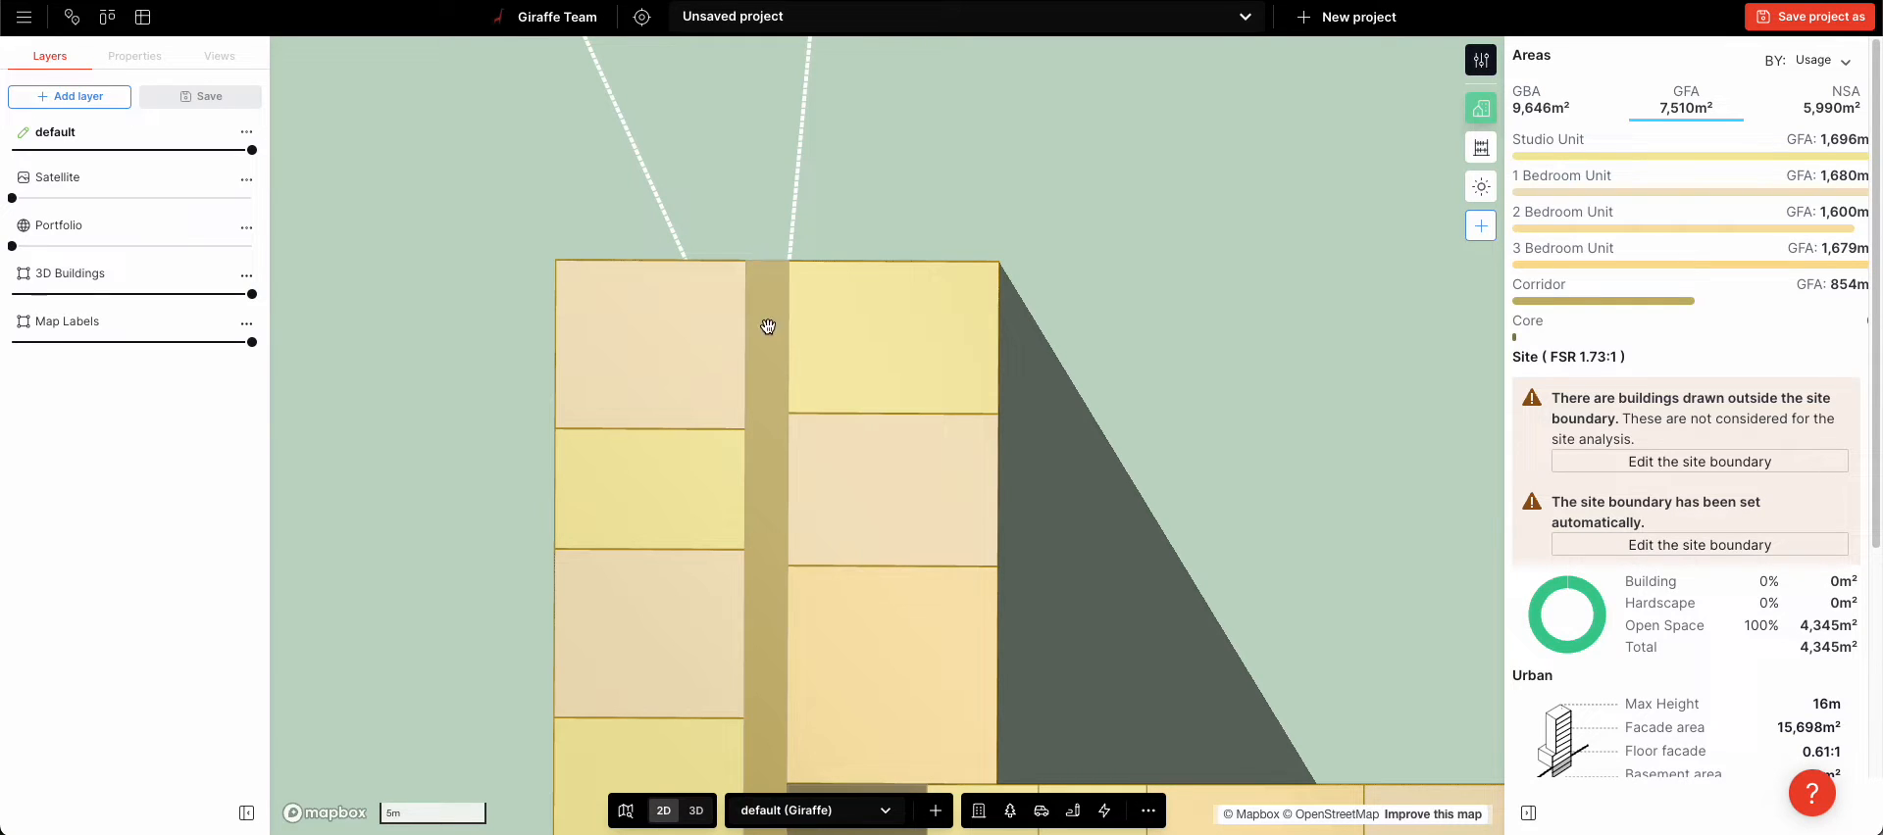
{"action": "left_click", "coordinate": [616, 312]}
{"action": "left_click_drag", "start_coordinate": [556, 260], "coordinate": [556, 92]}
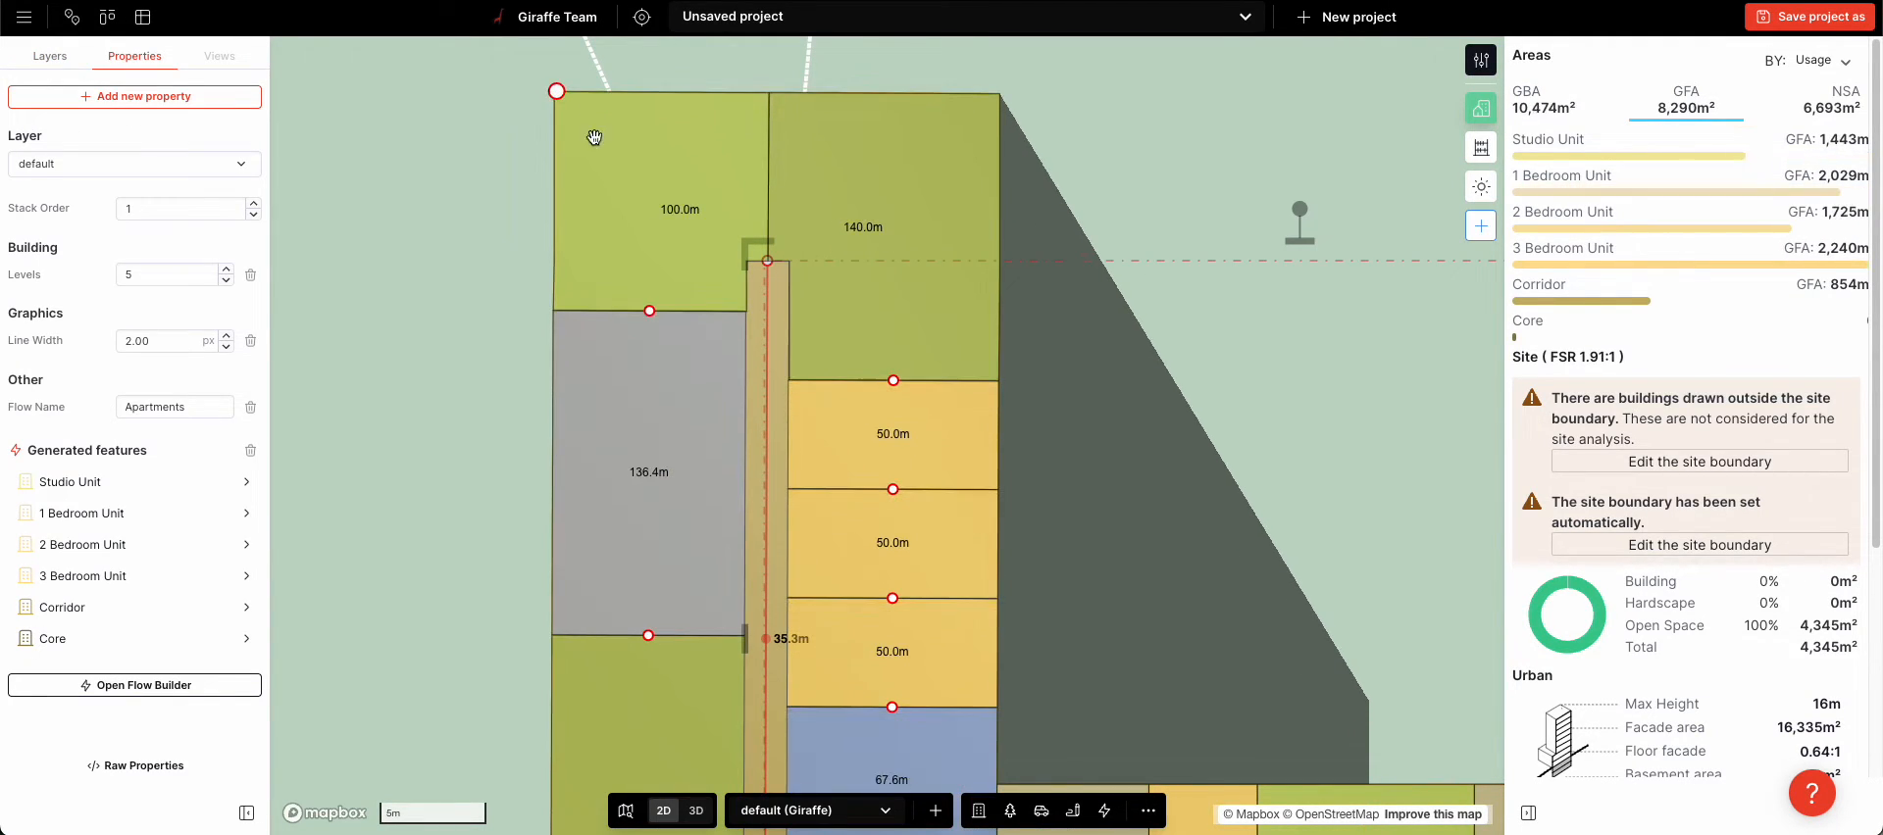
{"action": "left_click", "coordinate": [1226, 390]}
{"action": "scroll", "coordinate": [1216, 412], "scroll_direction": "down", "scroll_amount": 4}
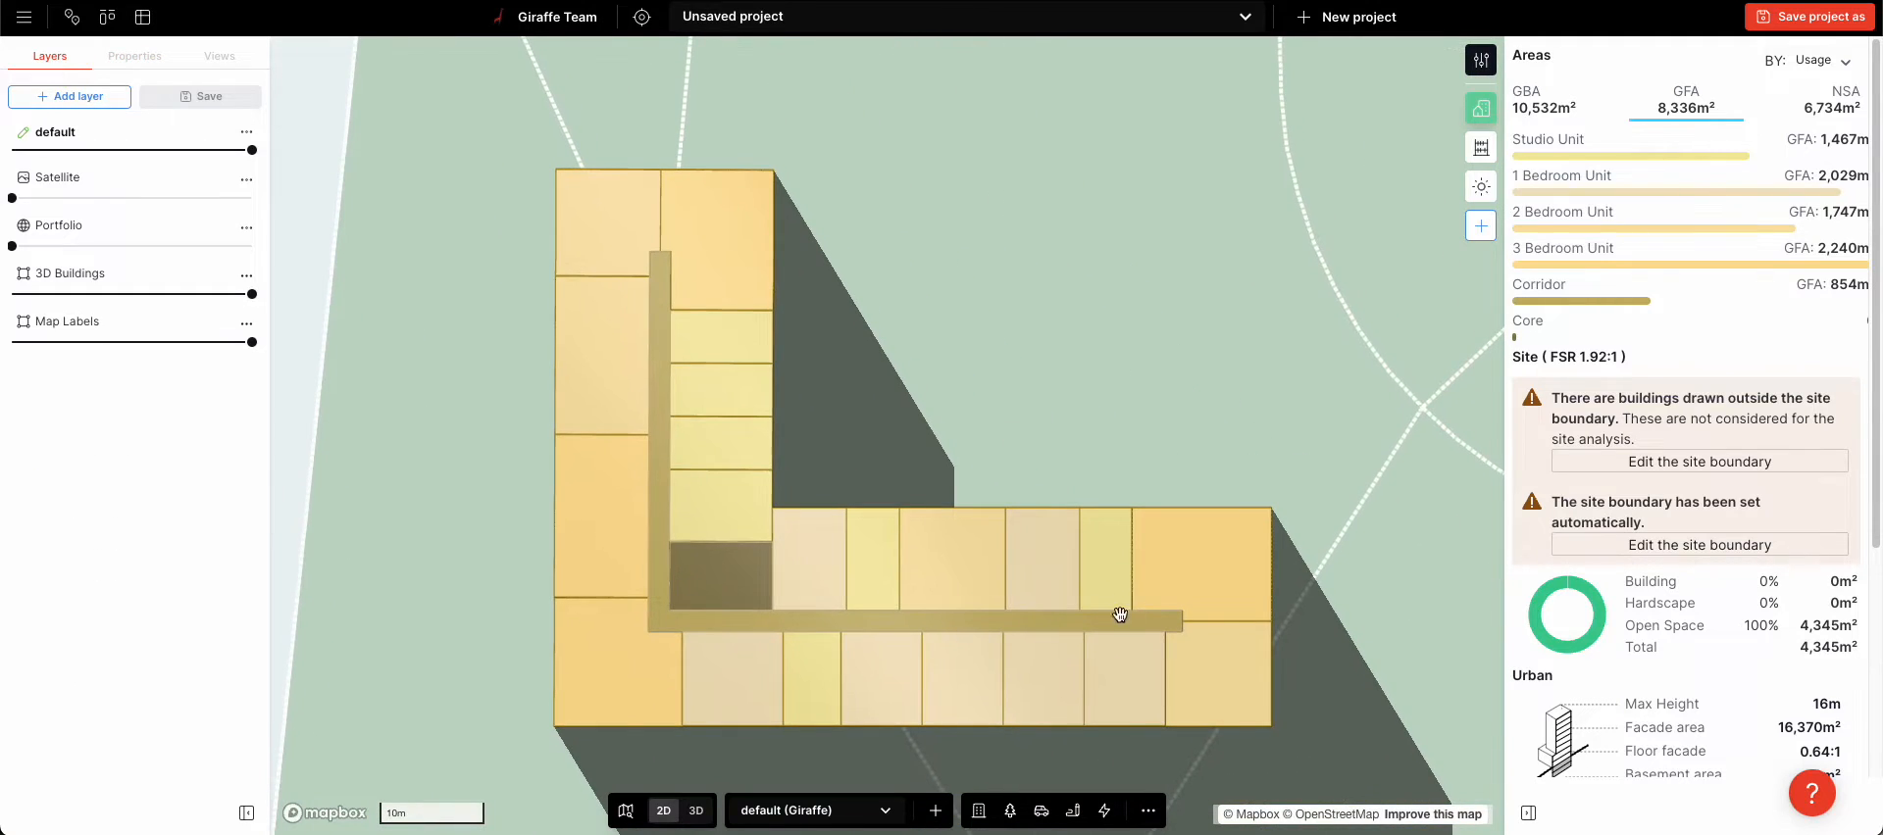
Add the No Facades property, switched on, to the Corridor usage and save the change.
{"action": "left_click", "coordinate": [1480, 59]}
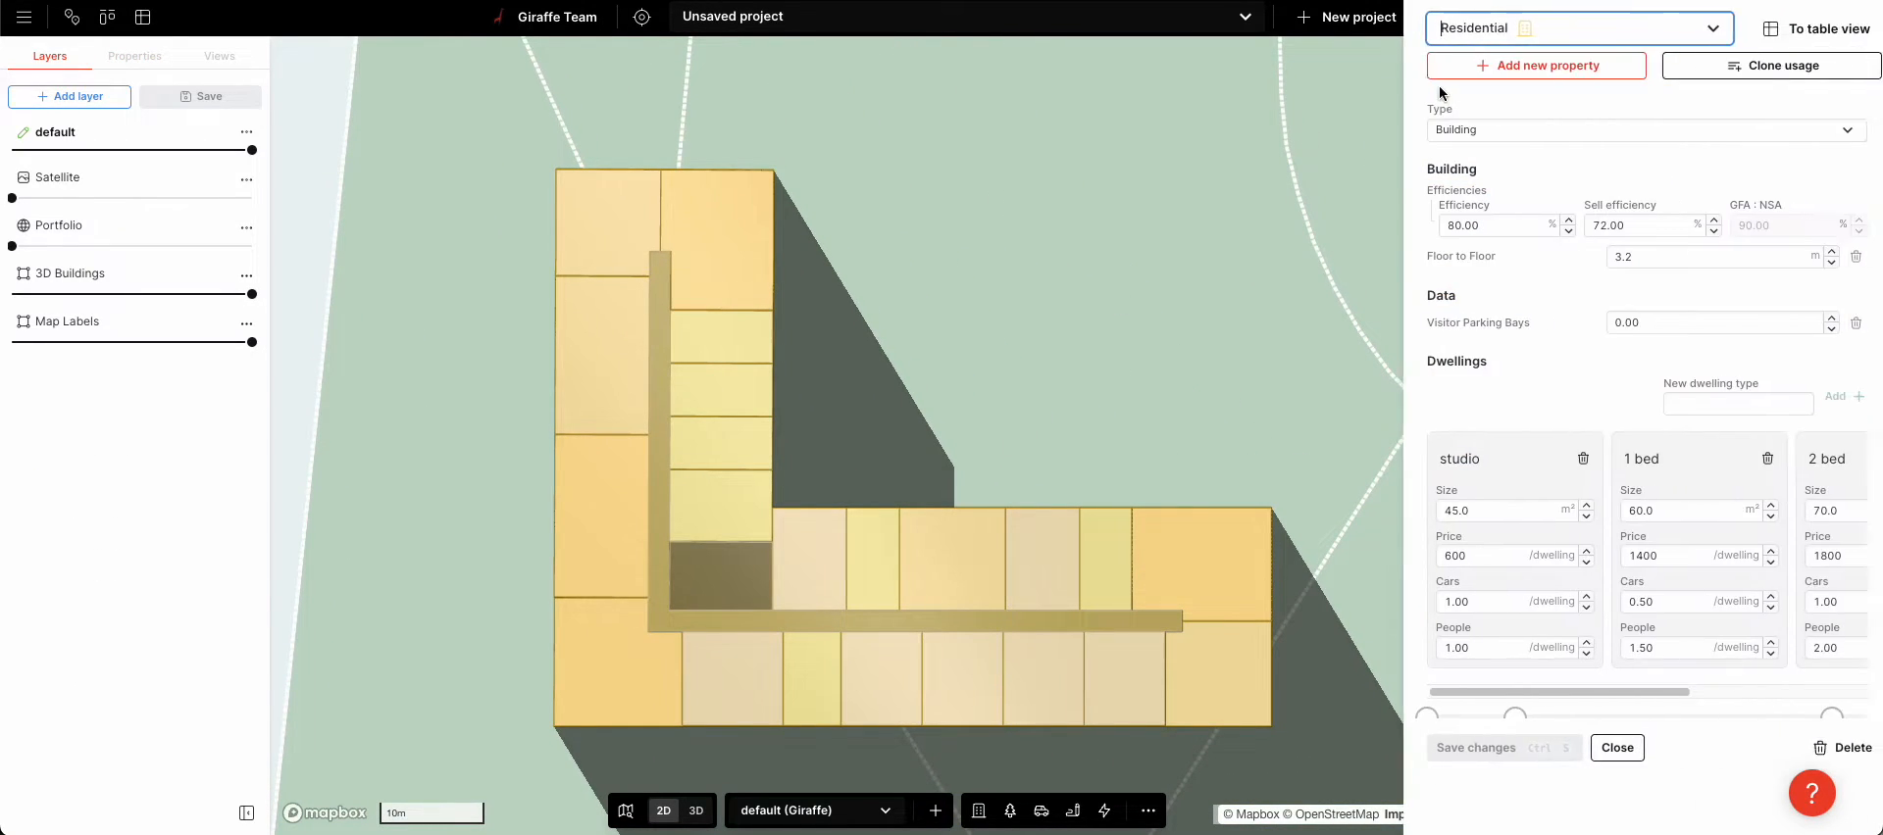
{"action": "left_click", "coordinate": [1495, 27]}
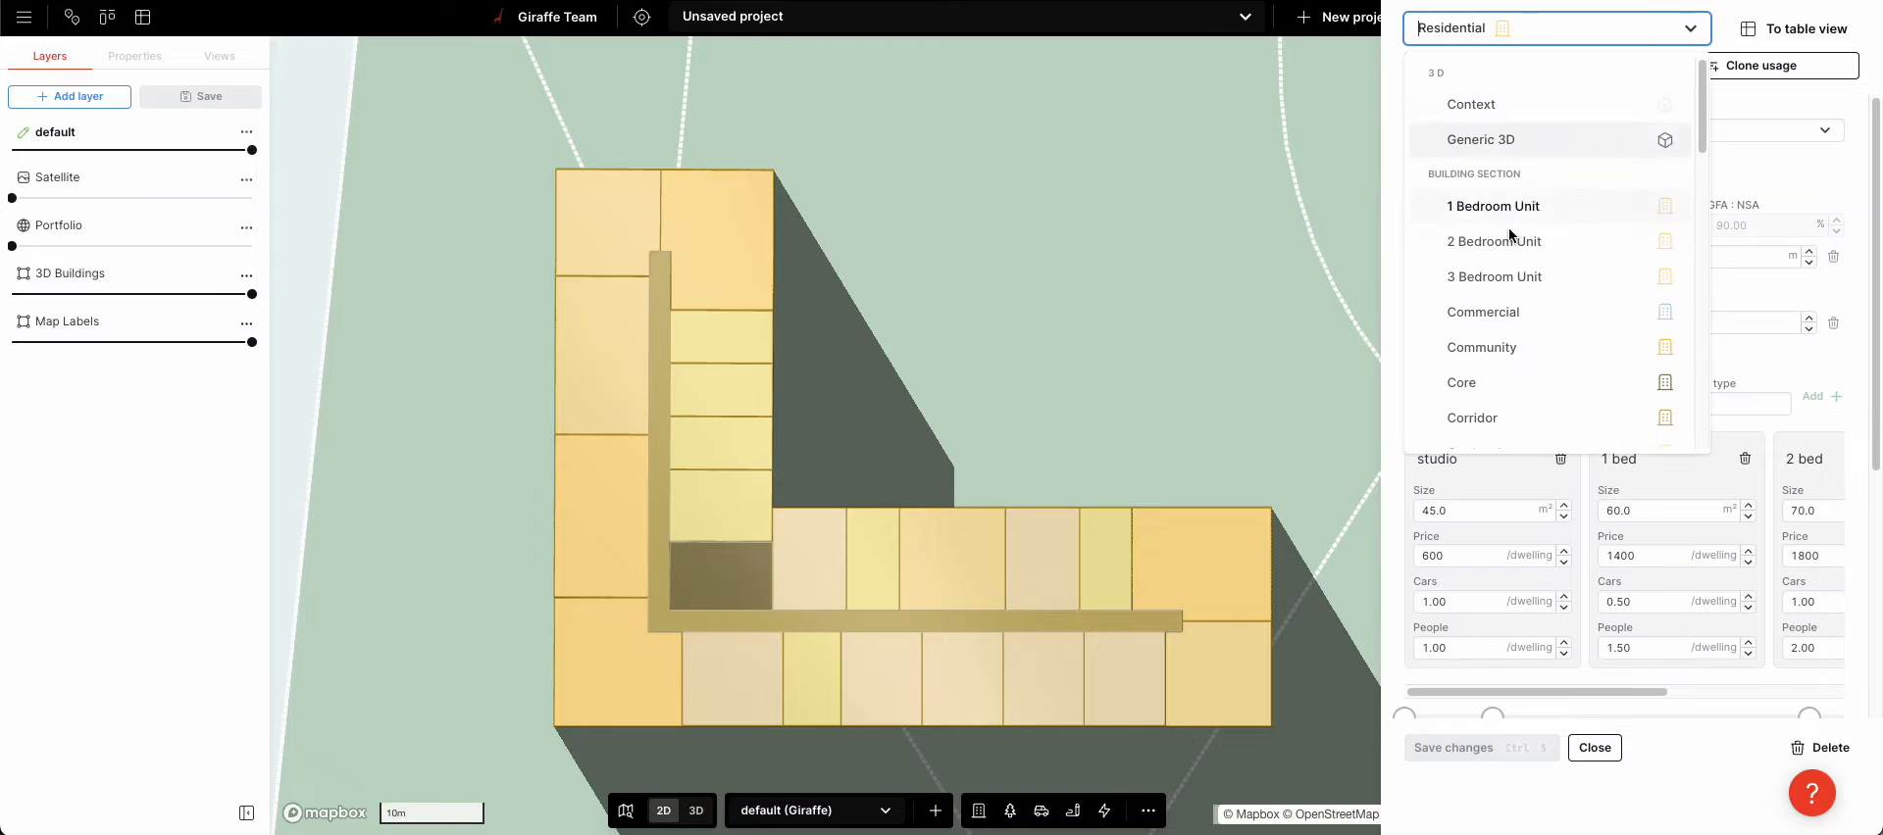
{"action": "left_click", "coordinate": [1492, 421]}
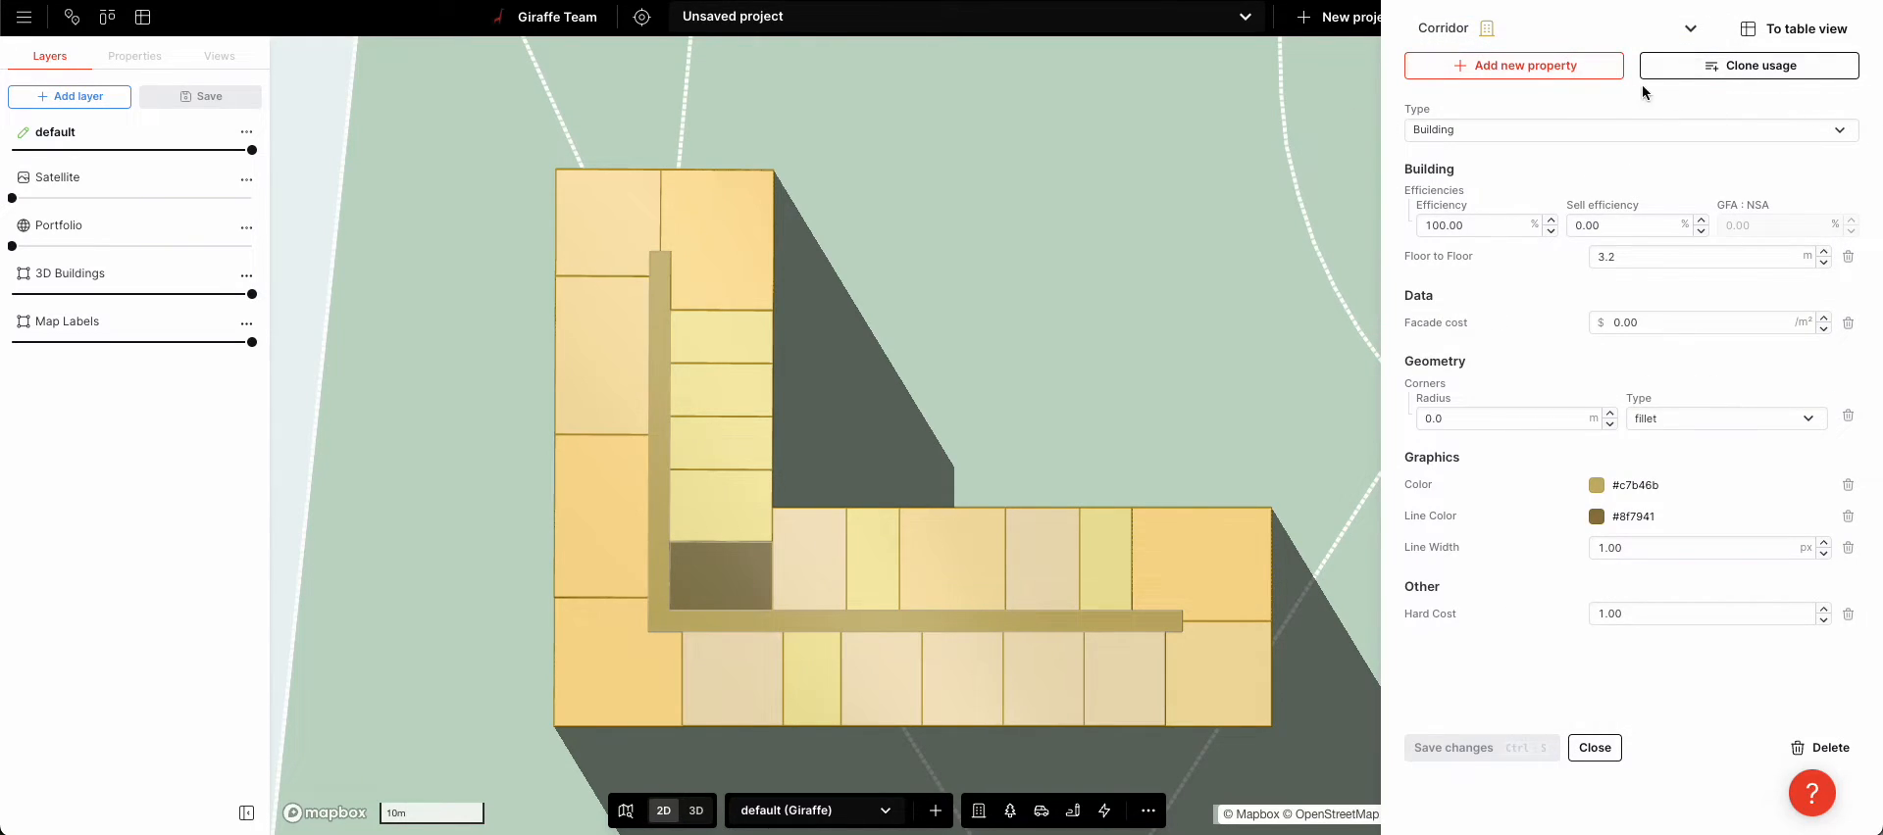
{"action": "left_click", "coordinate": [1572, 70]}
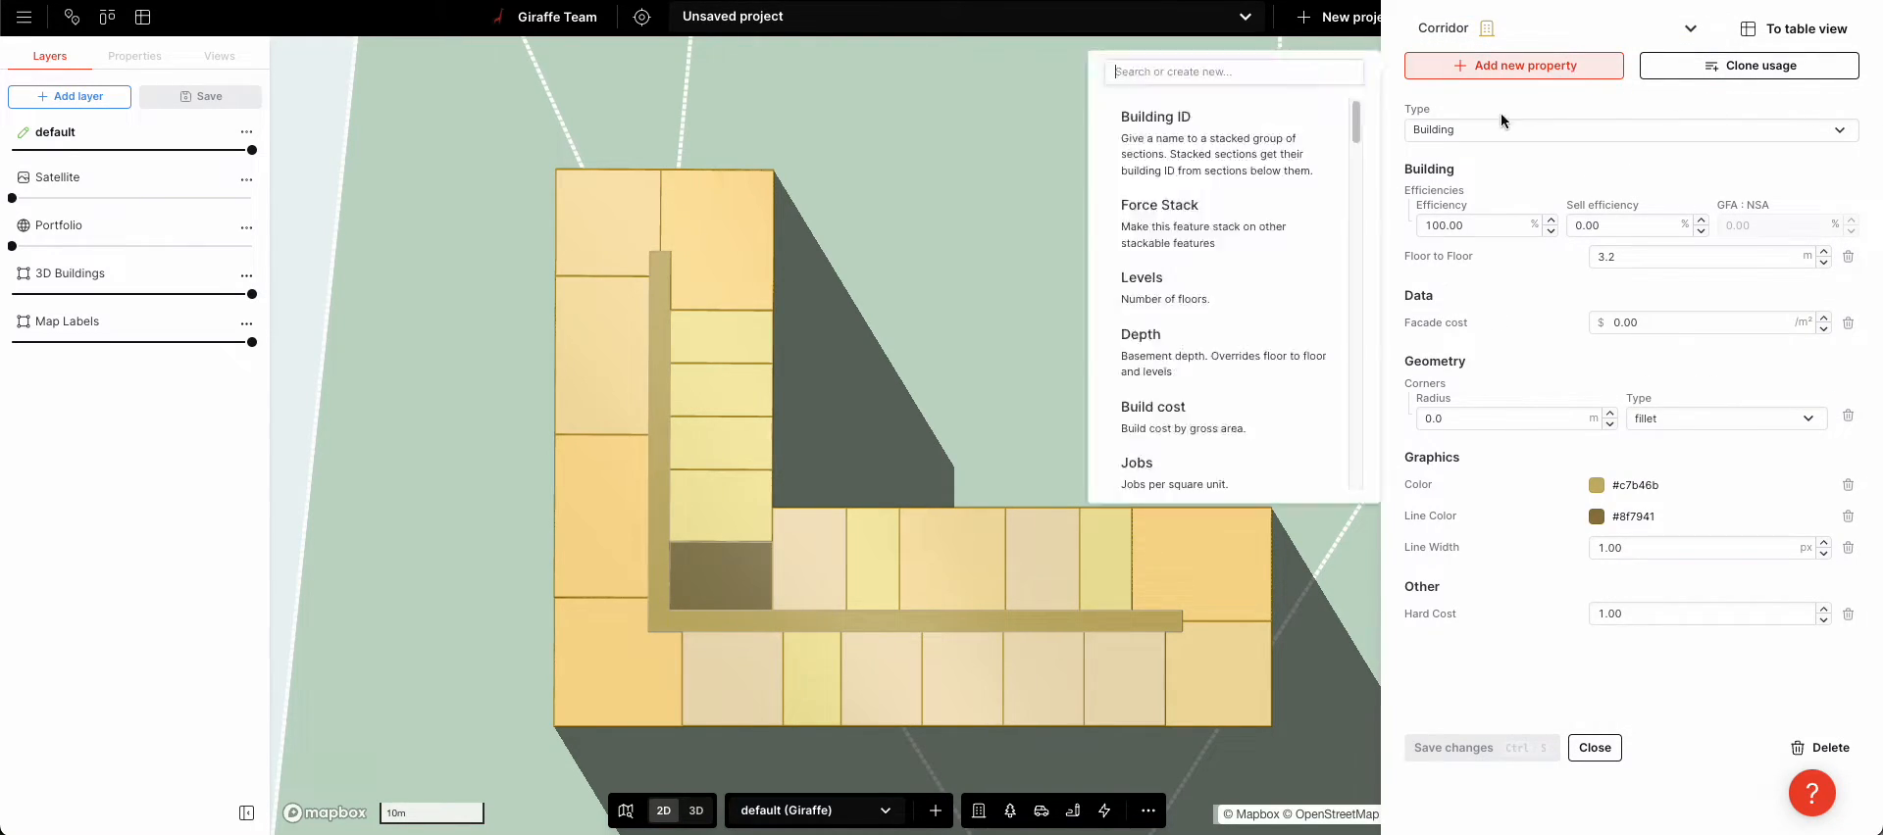
{"action": "type", "text": "no"}
{"action": "left_click", "coordinate": [1155, 160]}
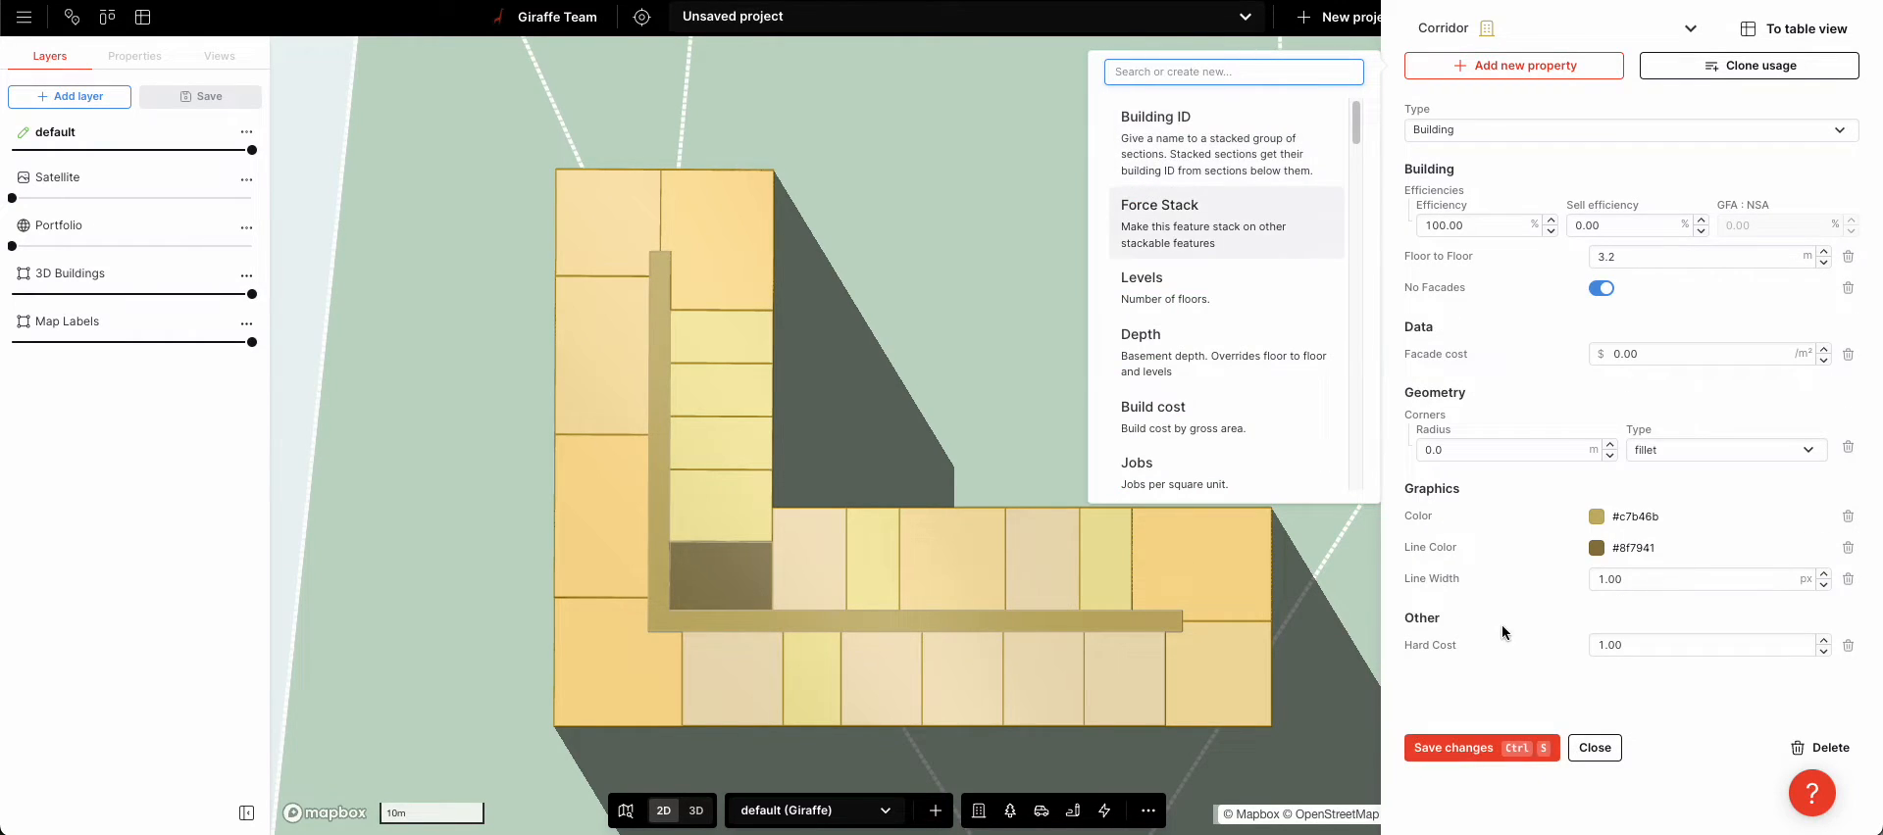
{"action": "left_click", "coordinate": [1534, 316]}
{"action": "left_click", "coordinate": [1479, 755]}
{"action": "left_click", "coordinate": [1112, 443]}
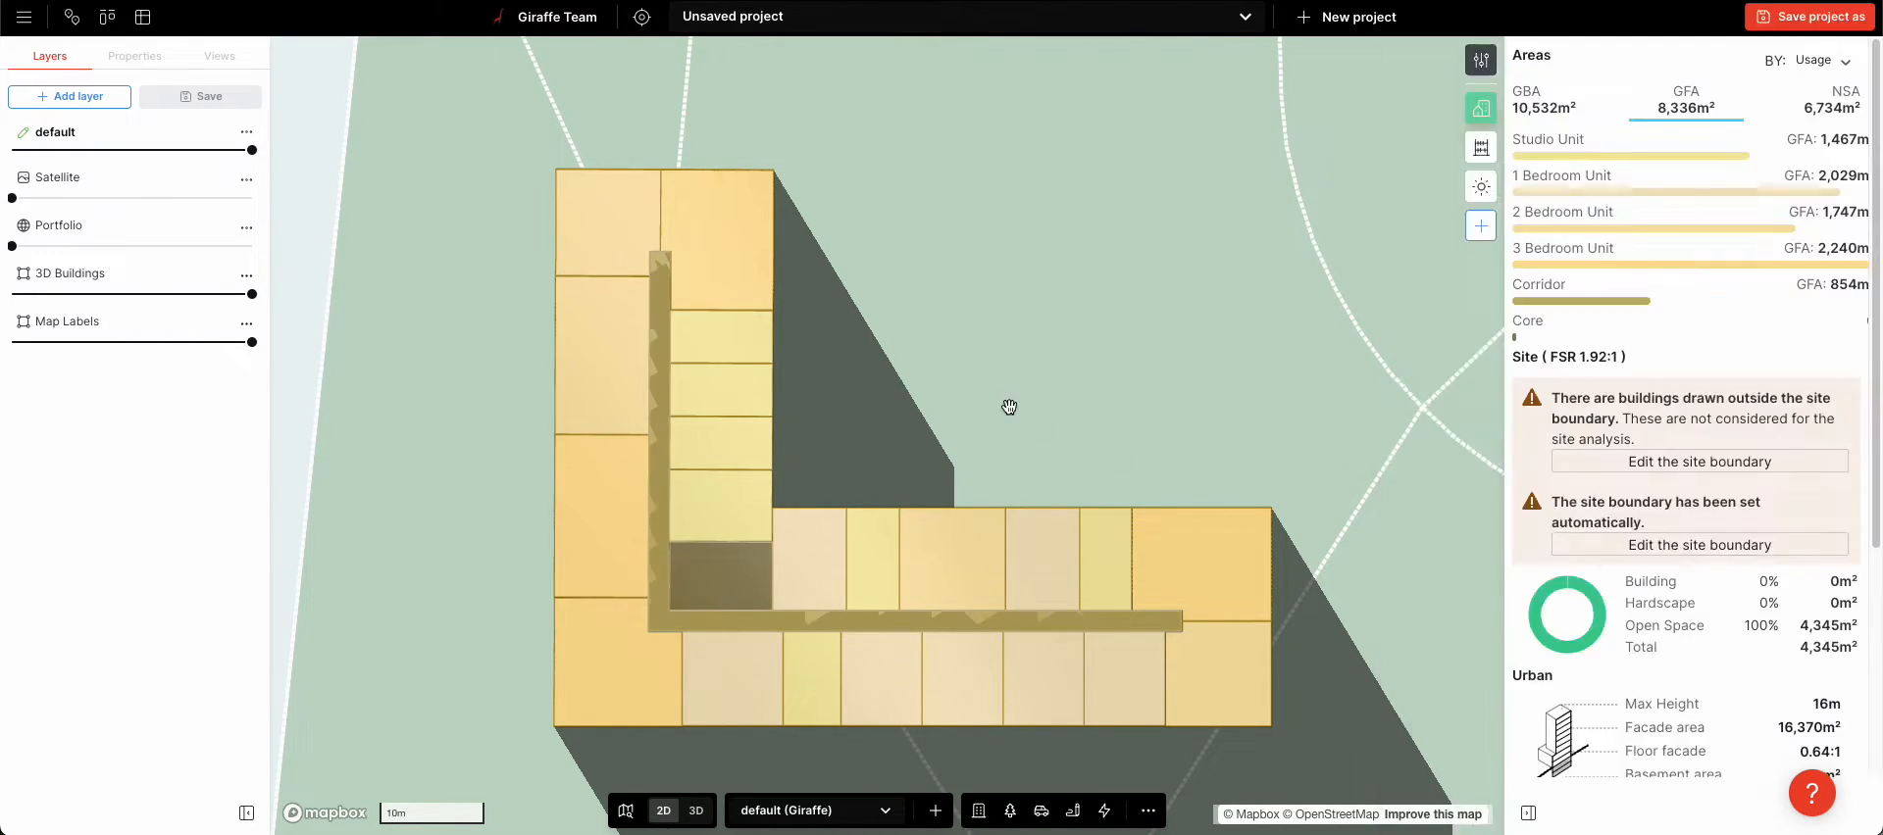
Pull the block's outer corner in to the corridor to keep apartments only on the inner side, and inspect the building in 3D.
{"action": "left_click", "coordinate": [581, 239]}
{"action": "left_click_drag", "start_coordinate": [557, 171], "coordinate": [636, 178]}
{"action": "left_click", "coordinate": [525, 302]}
{"action": "right_click_drag", "start_coordinate": [525, 302], "coordinate": [610, 380]}
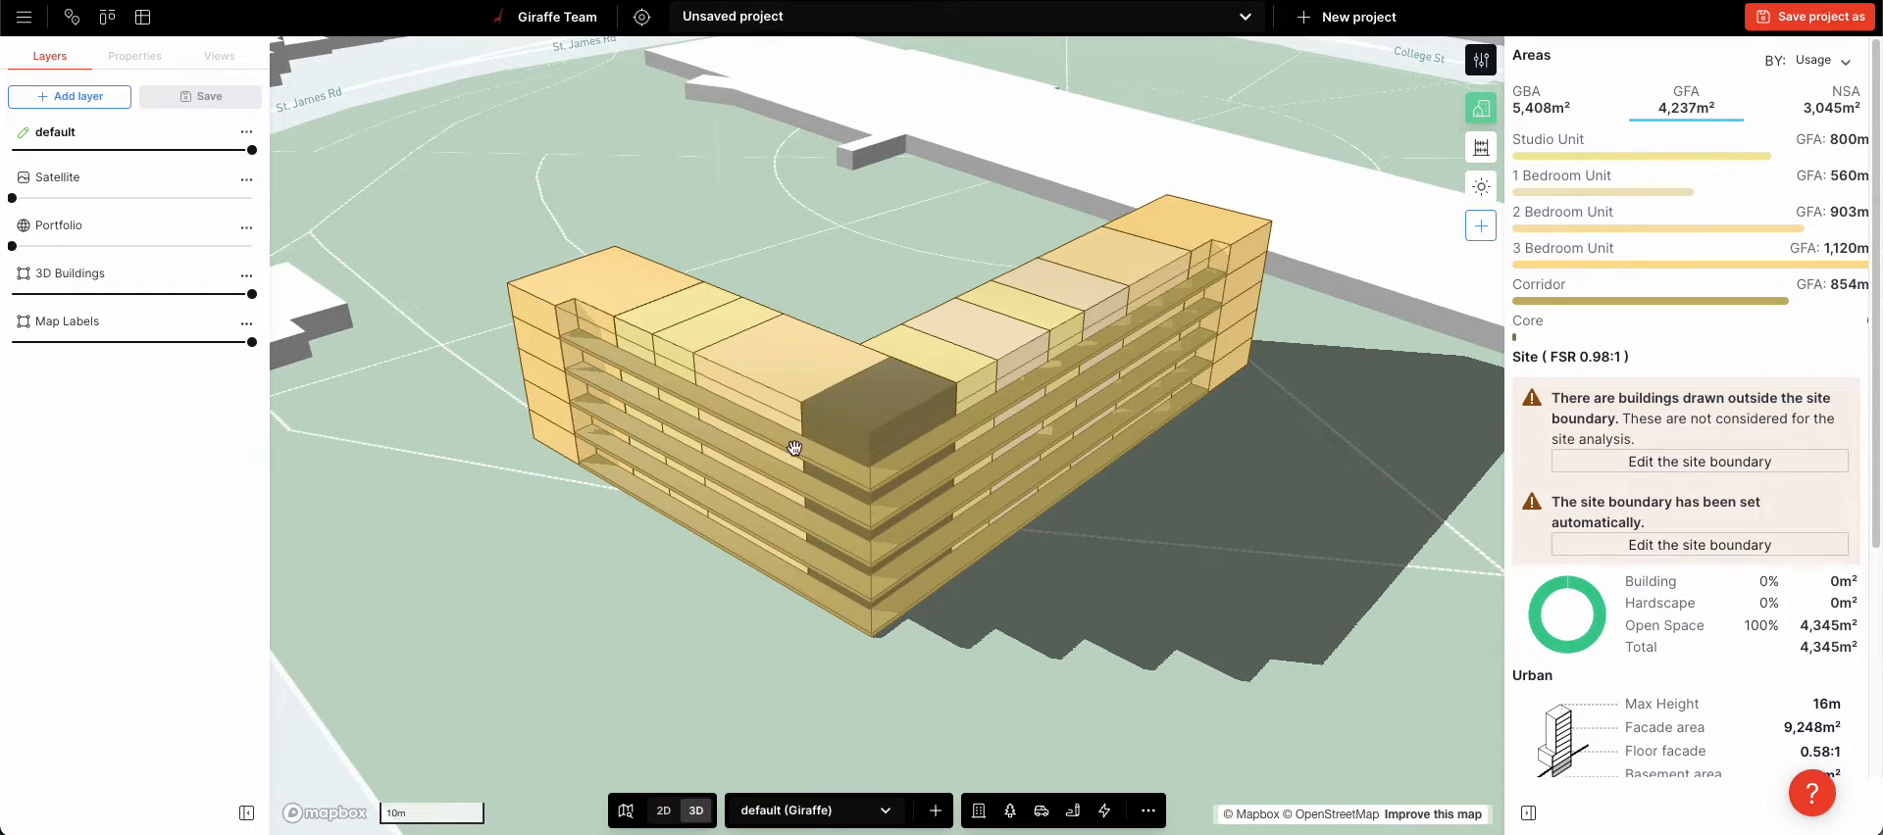
Pull the outer corner back out to restore the outer apartment row, and rearrange the unit divisions in the vertical wing's outer row.
{"action": "double_click", "coordinate": [863, 521]}
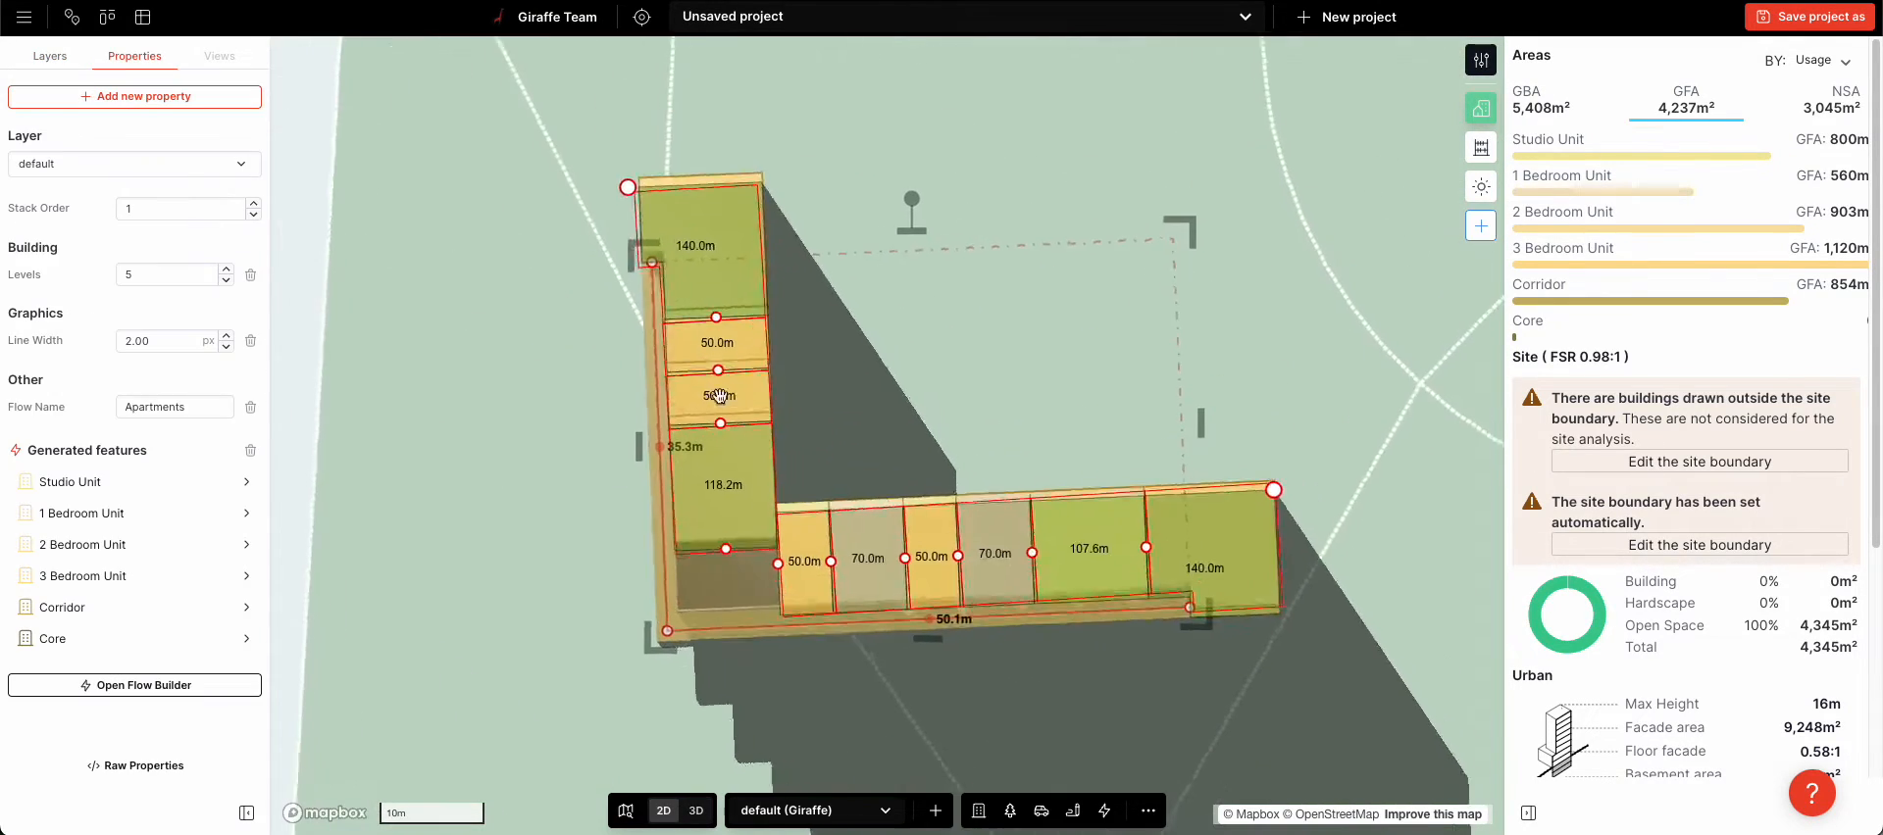
{"action": "left_click_drag", "start_coordinate": [636, 171], "coordinate": [553, 138]}
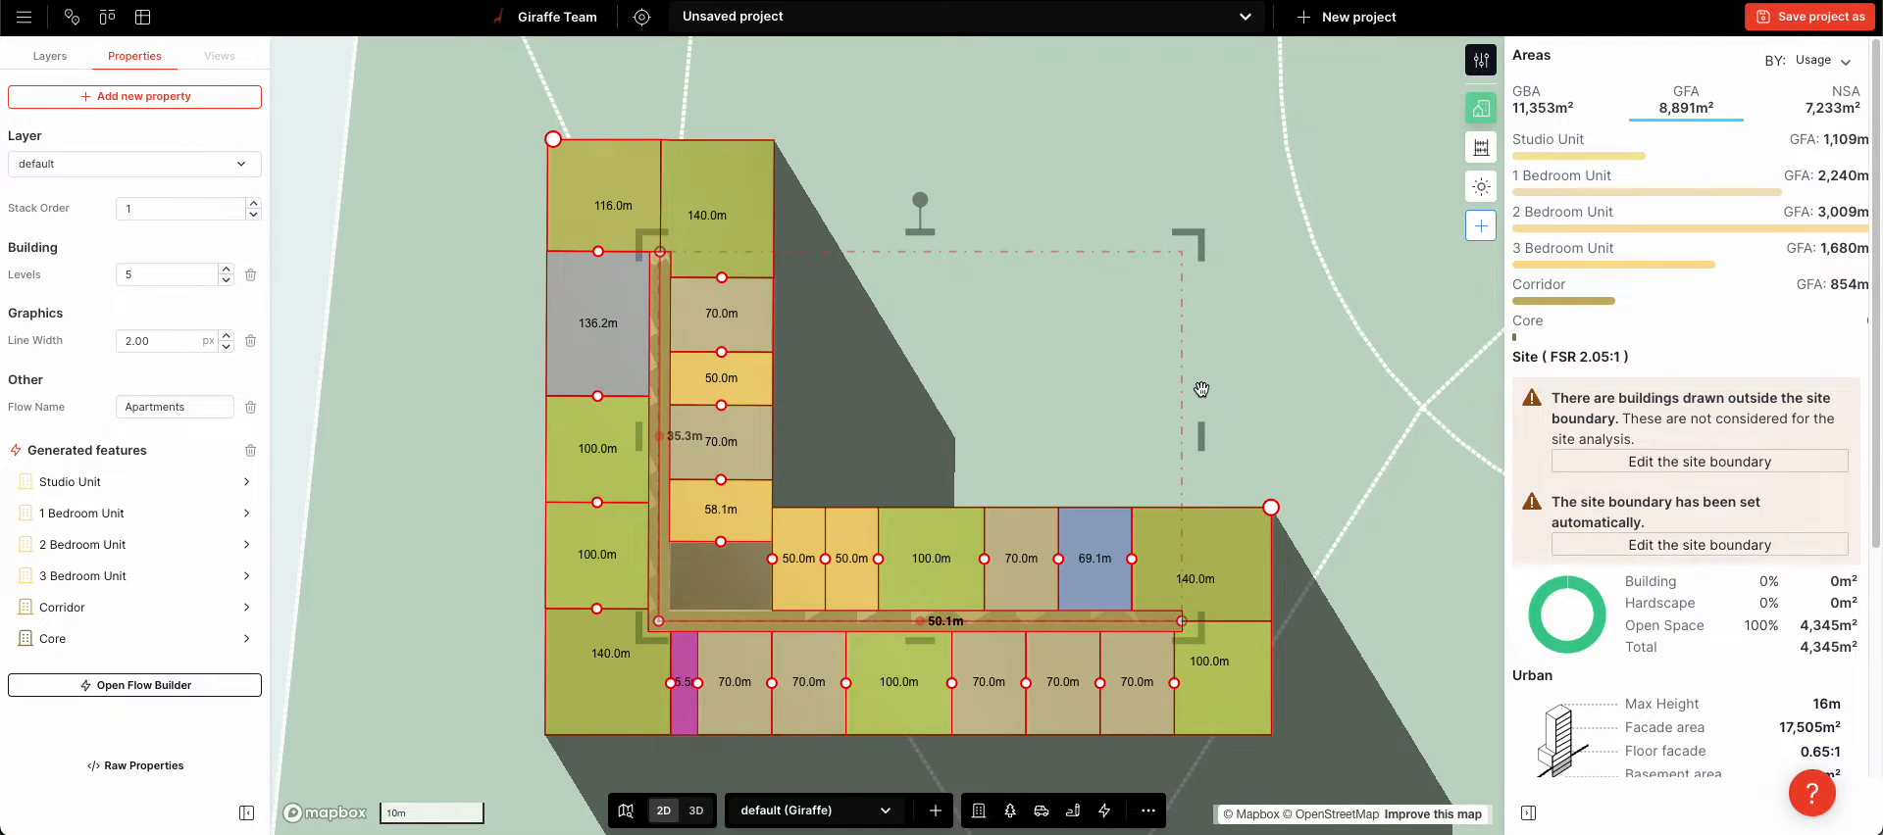
{"action": "left_click_drag", "start_coordinate": [545, 366], "coordinate": [600, 529]}
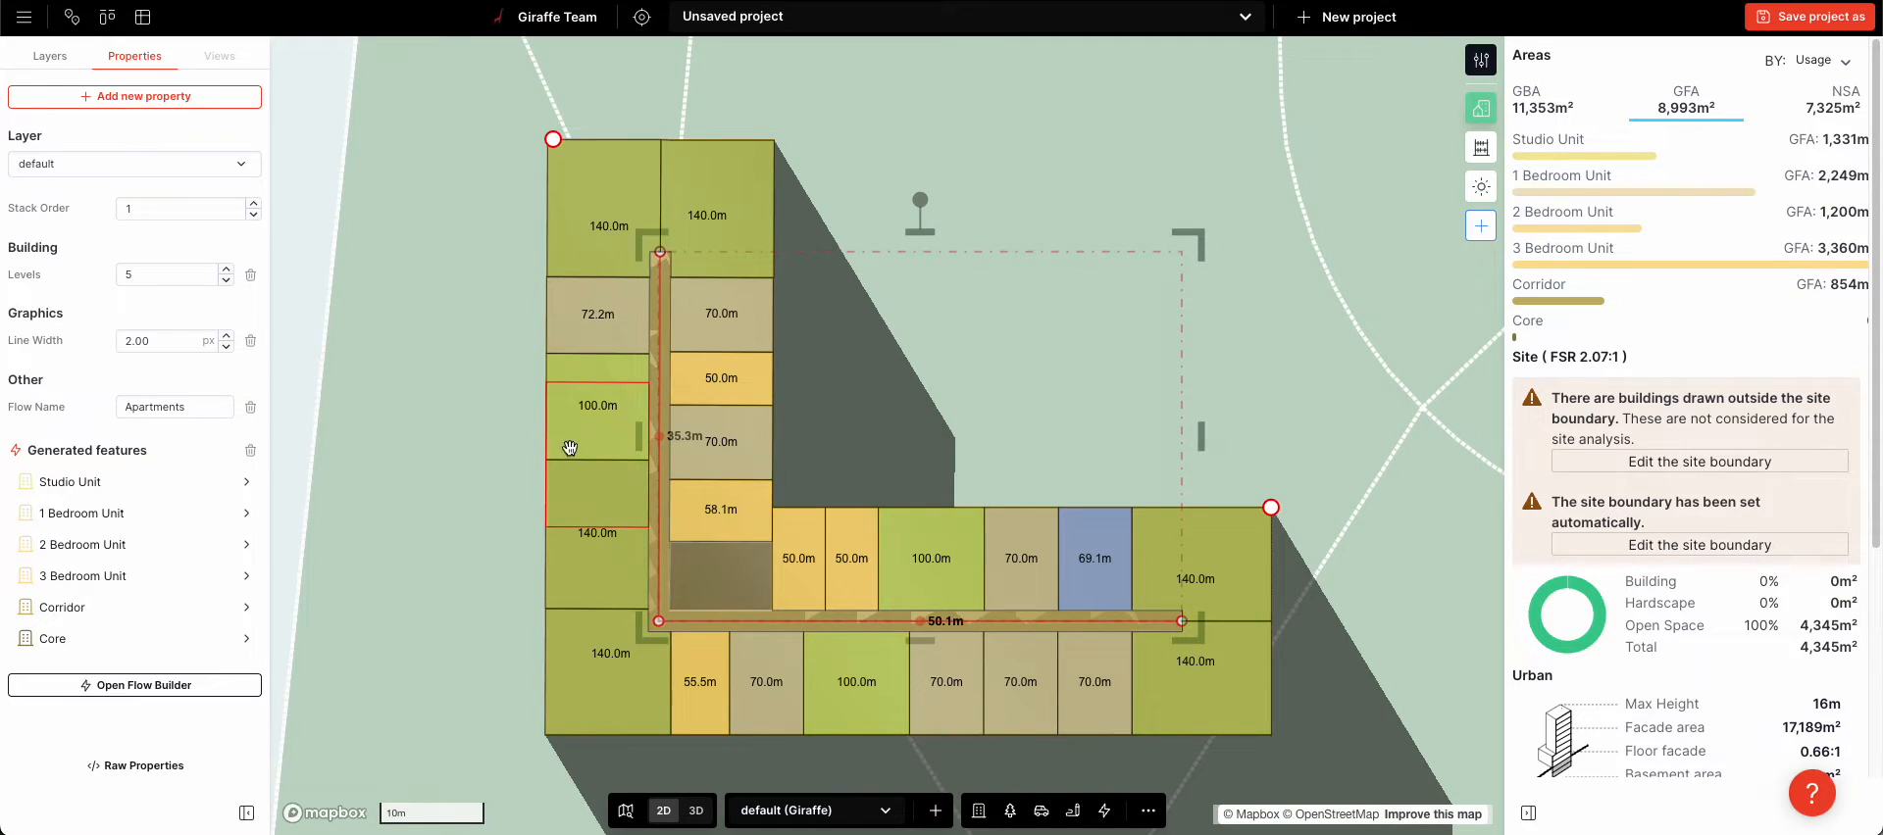
{"action": "scroll", "coordinate": [859, 335], "scroll_direction": "down", "scroll_amount": 5}
{"action": "scroll", "coordinate": [812, 403], "scroll_direction": "up", "scroll_amount": 3}
{"action": "left_click", "coordinate": [876, 365]}
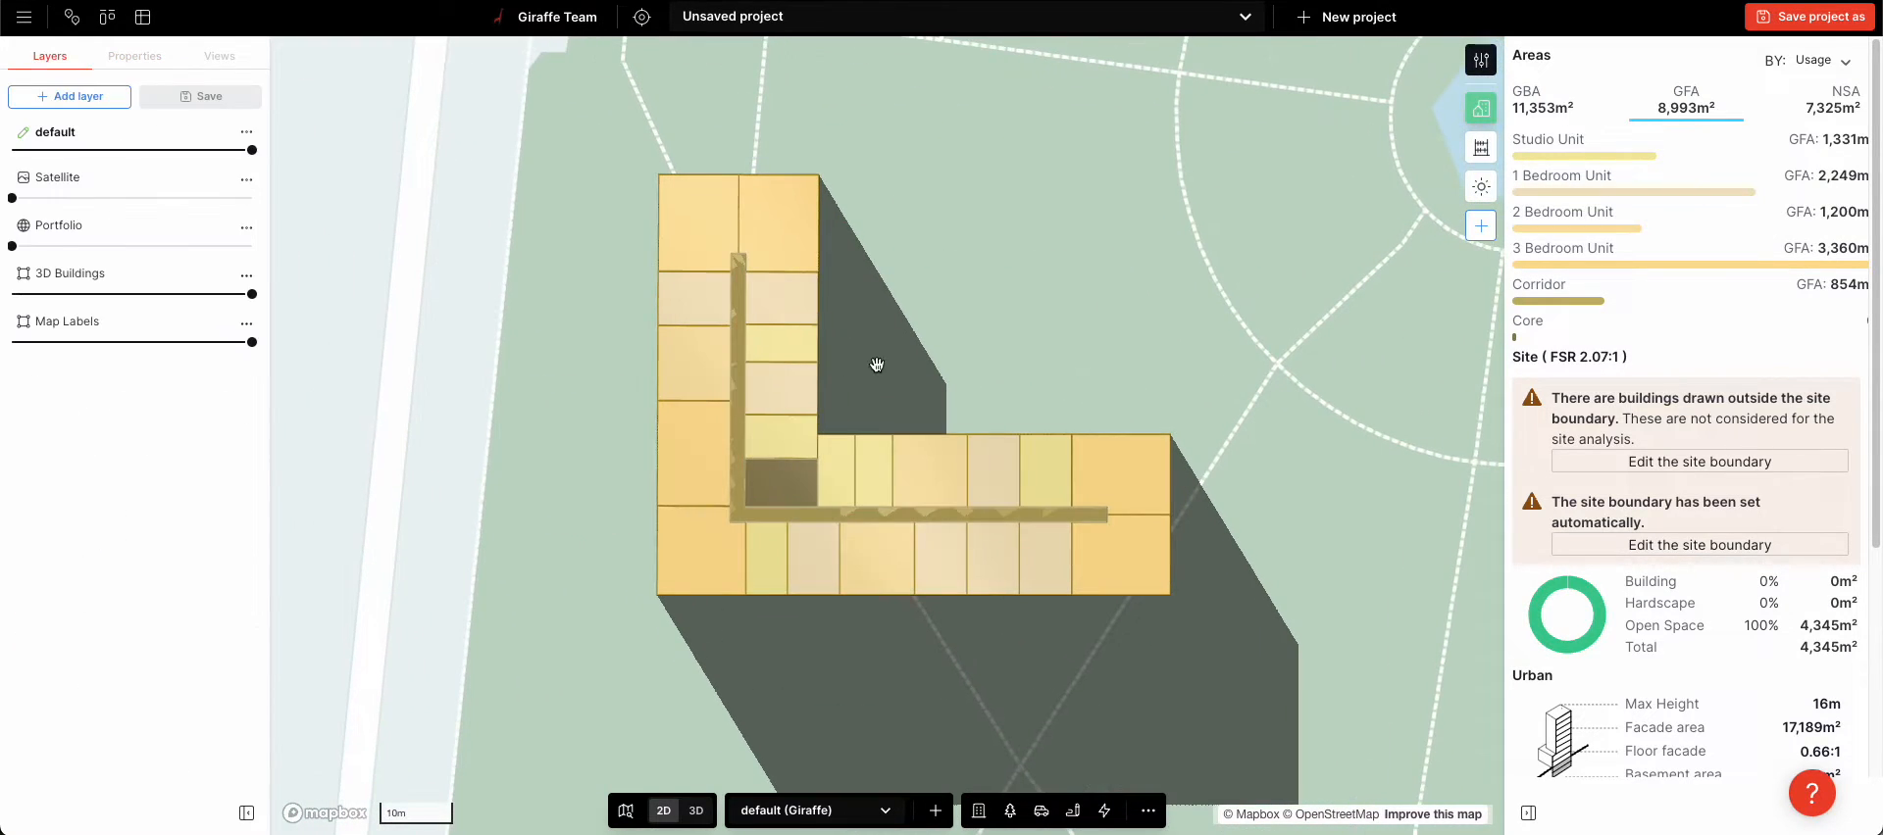
Shift the dividers in the horizontal wing's inner row to unit areas of 69.1, 50.0, 63.7, 71.5 and 84.8, and slightly enlarge the corner core.
{"action": "left_click", "coordinate": [759, 362]}
{"action": "mouse_move", "coordinate": [704, 434]}
{"action": "left_mouse_down"}
{"action": "mouse_move", "coordinate": [702, 410]}
{"action": "mouse_move", "coordinate": [698, 436]}
{"action": "left_mouse_up"}
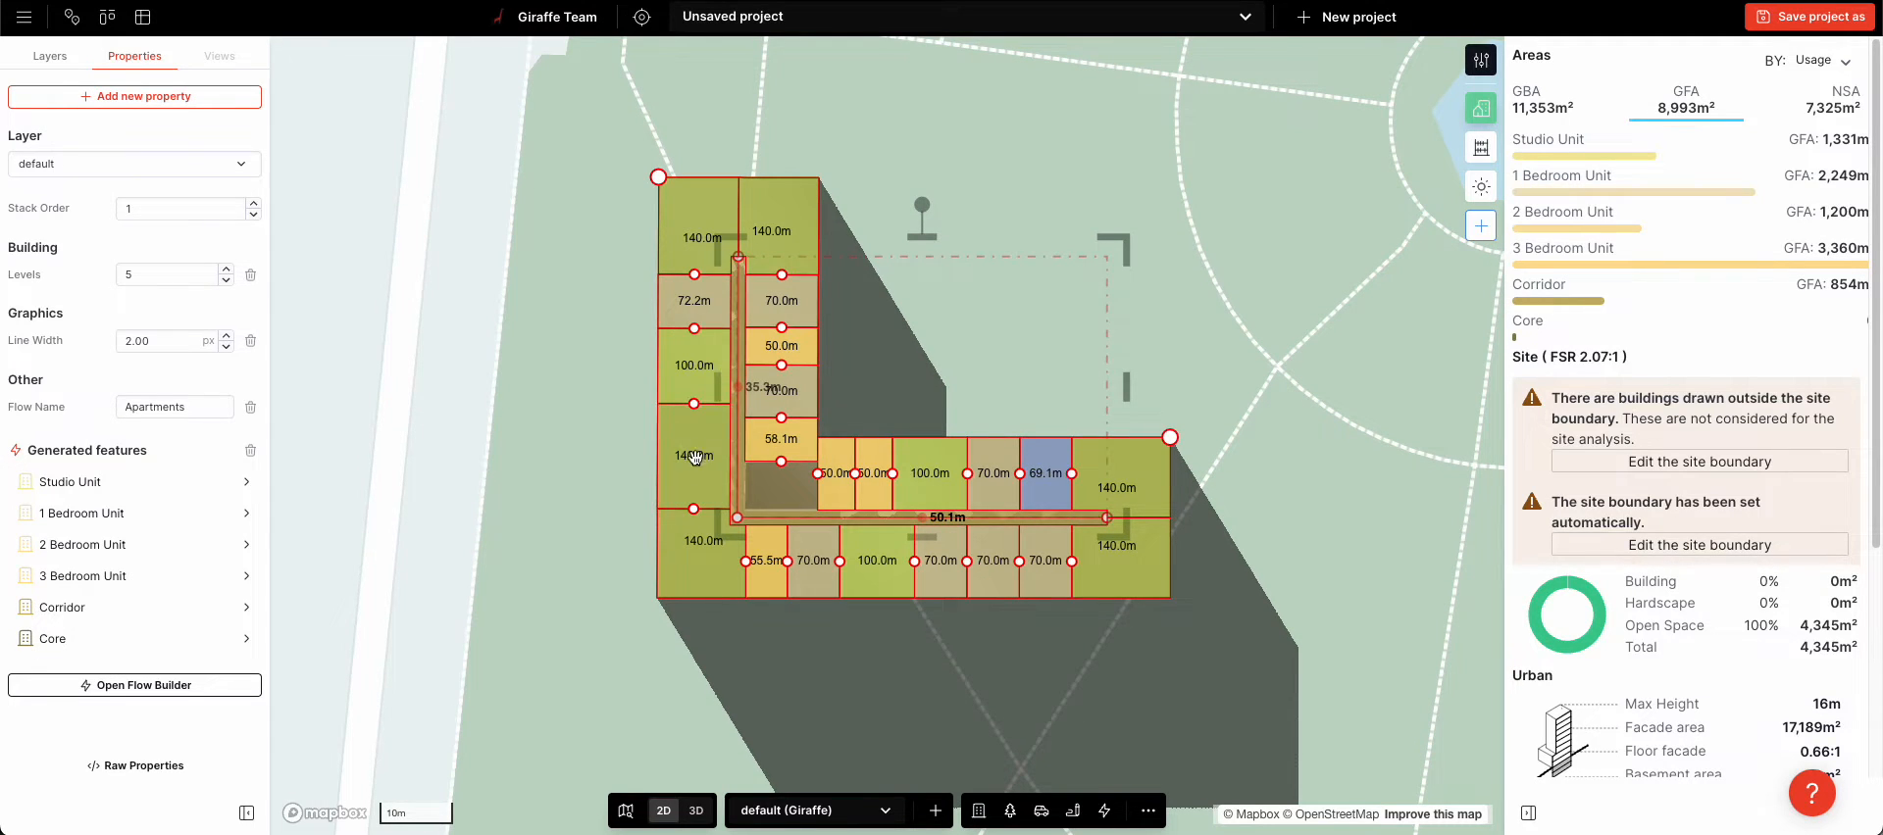
{"action": "scroll", "coordinate": [1097, 472], "scroll_direction": "up", "scroll_amount": 3}
{"action": "left_click_drag", "start_coordinate": [1018, 473], "coordinate": [757, 474]}
{"action": "left_click_drag", "start_coordinate": [992, 474], "coordinate": [907, 468]}
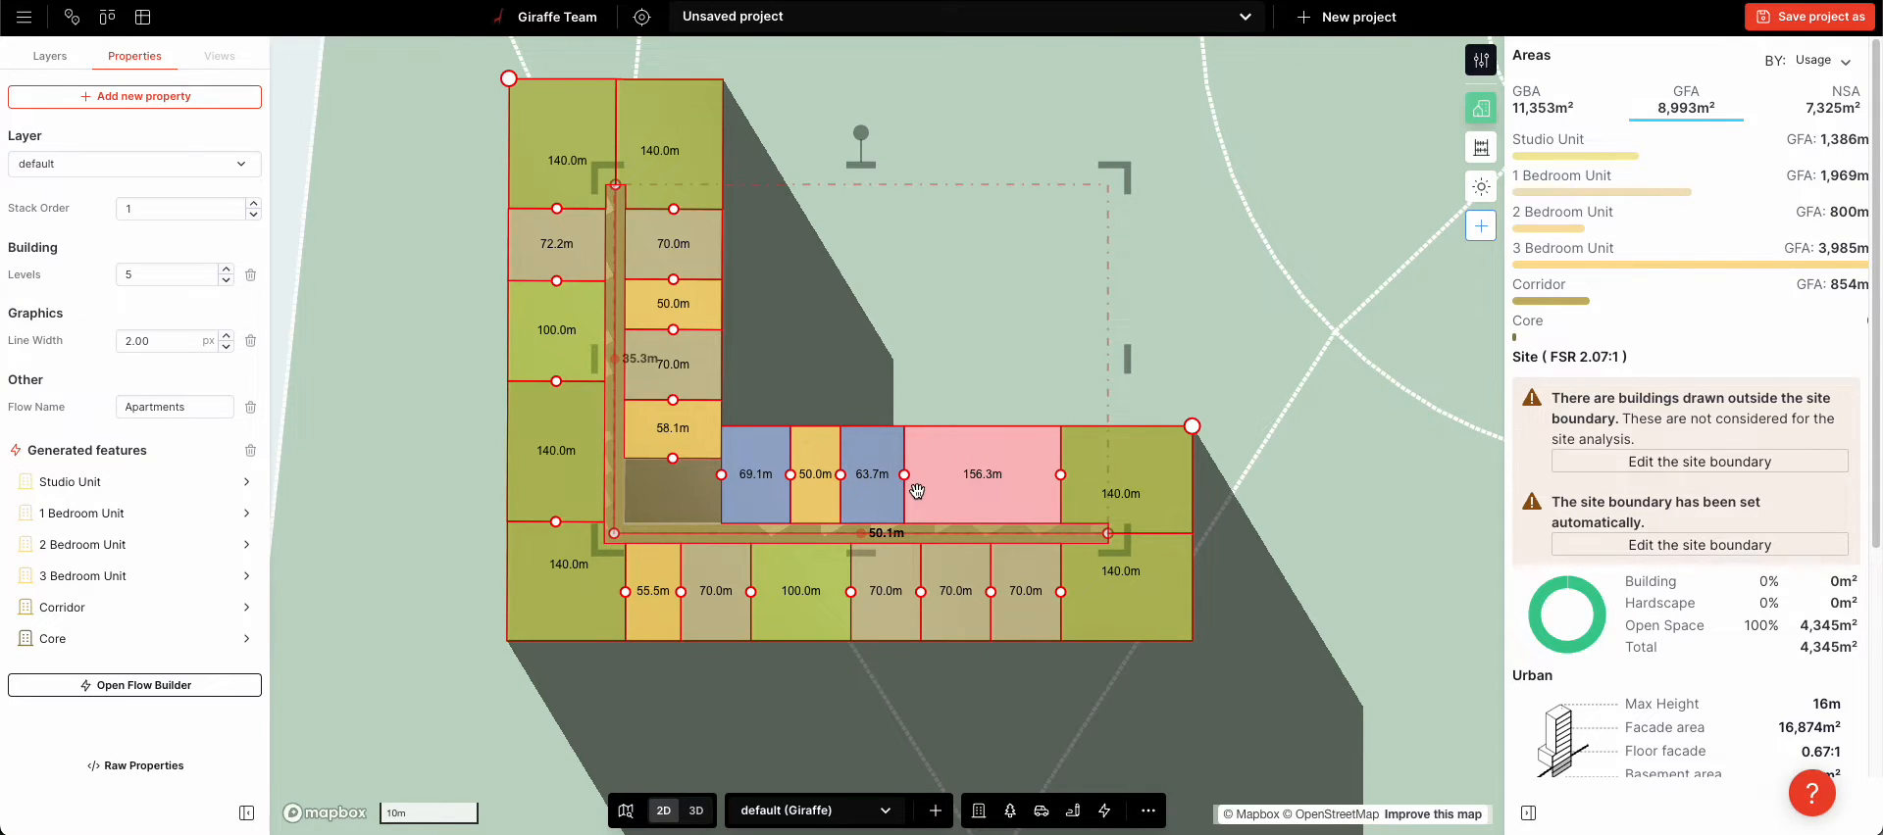
{"action": "left_click_drag", "start_coordinate": [910, 473], "coordinate": [976, 475]}
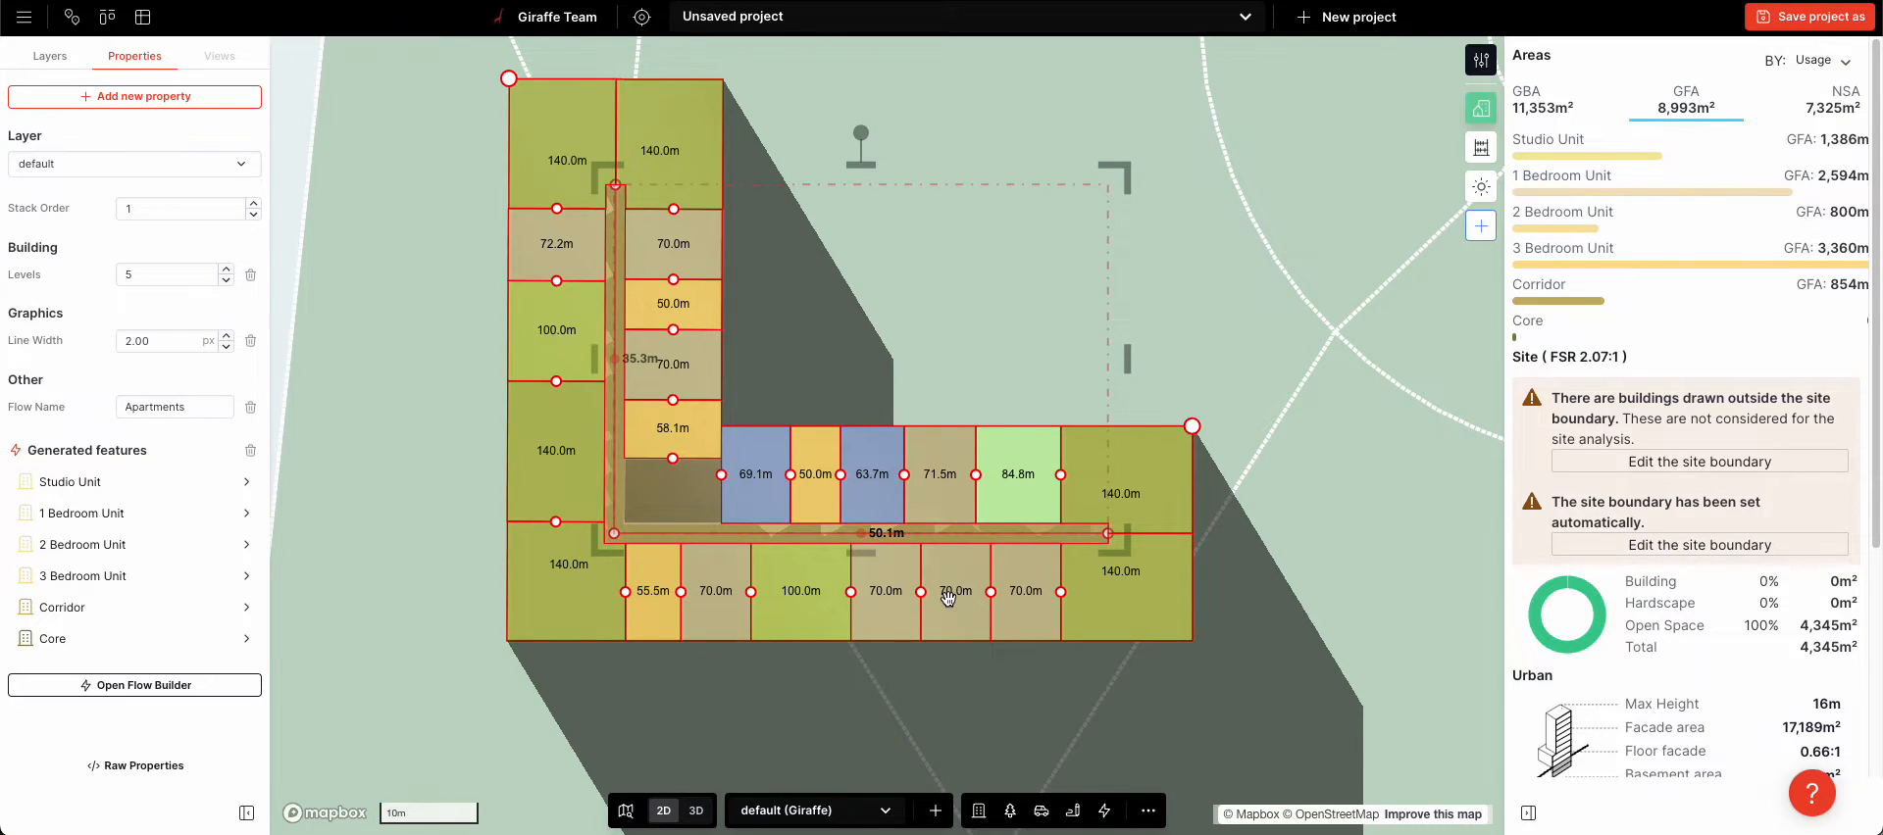
{"action": "left_click_drag", "start_coordinate": [679, 459], "coordinate": [673, 454]}
{"action": "left_click", "coordinate": [889, 345]}
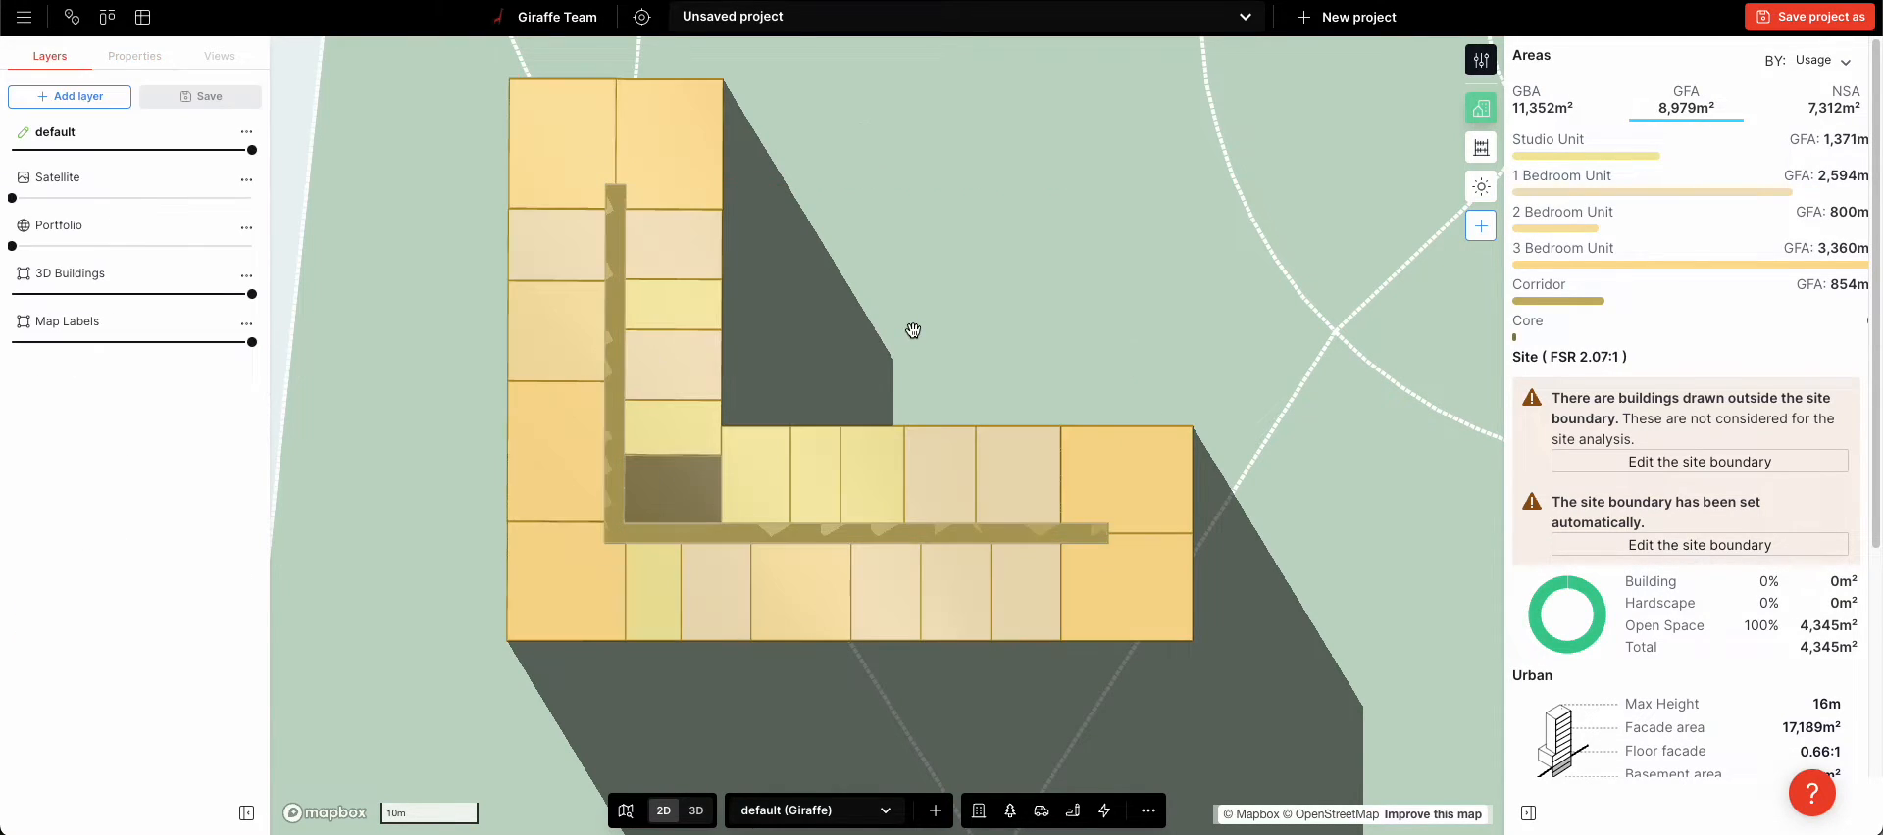
Shrink the 50 m² studio near the vertical wing's end into a narrow core of about 23.7 m², enlarging its neighbour to about 96.3 m².
{"action": "scroll", "coordinate": [911, 336], "scroll_direction": "down", "scroll_amount": 1}
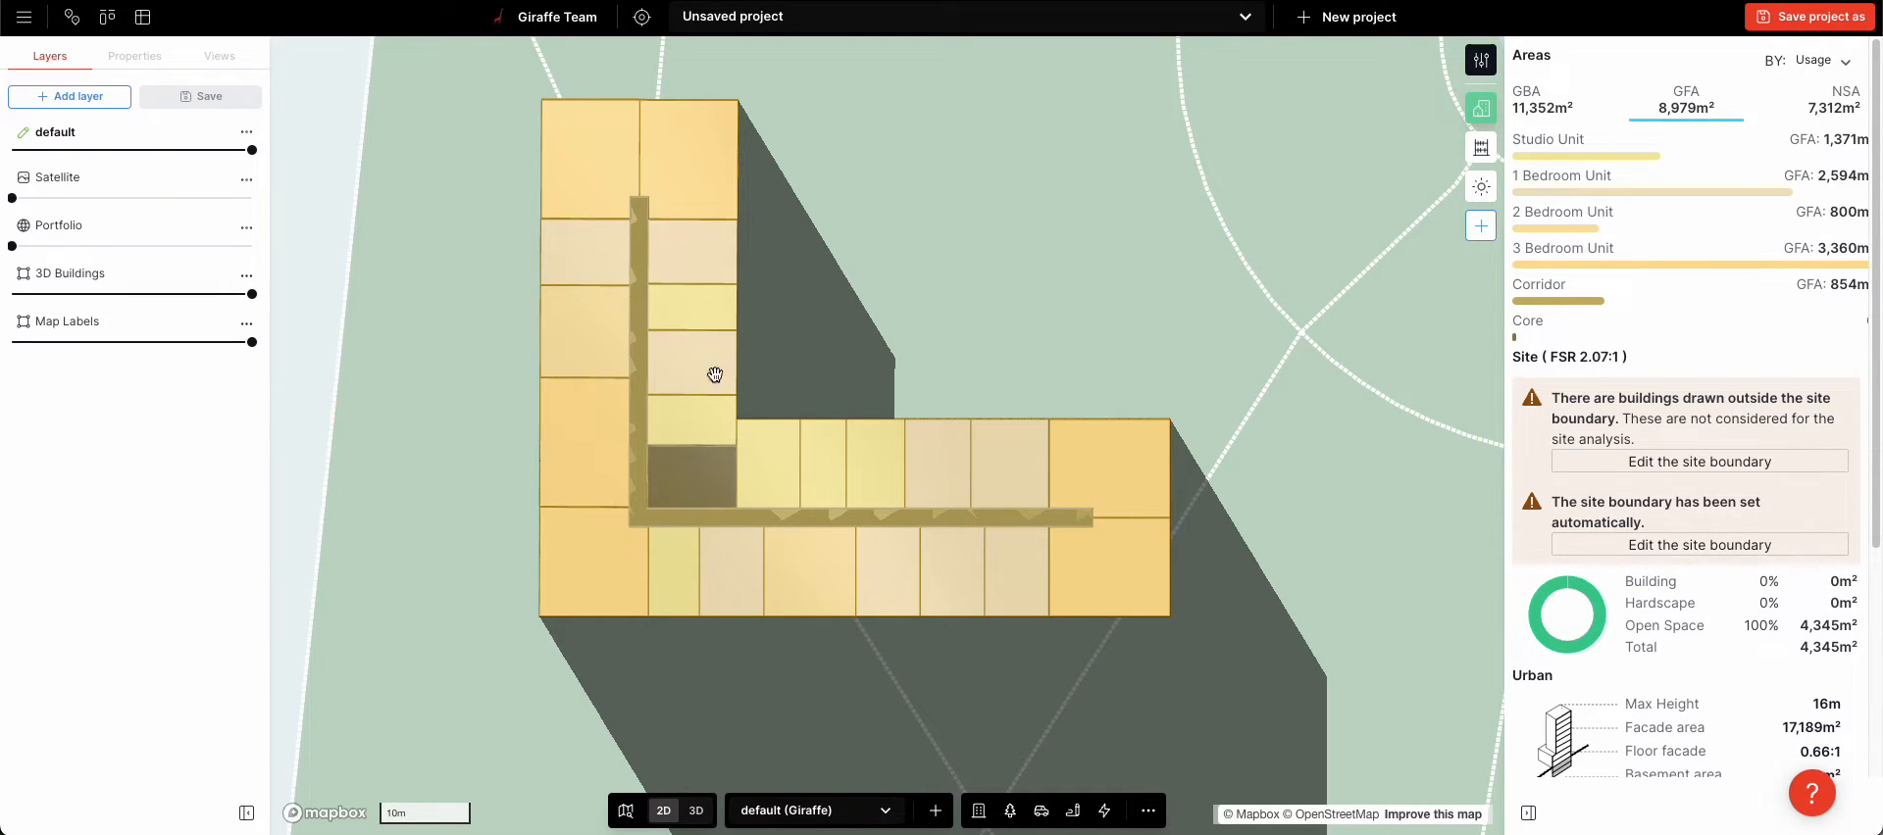
{"action": "left_click", "coordinate": [672, 246]}
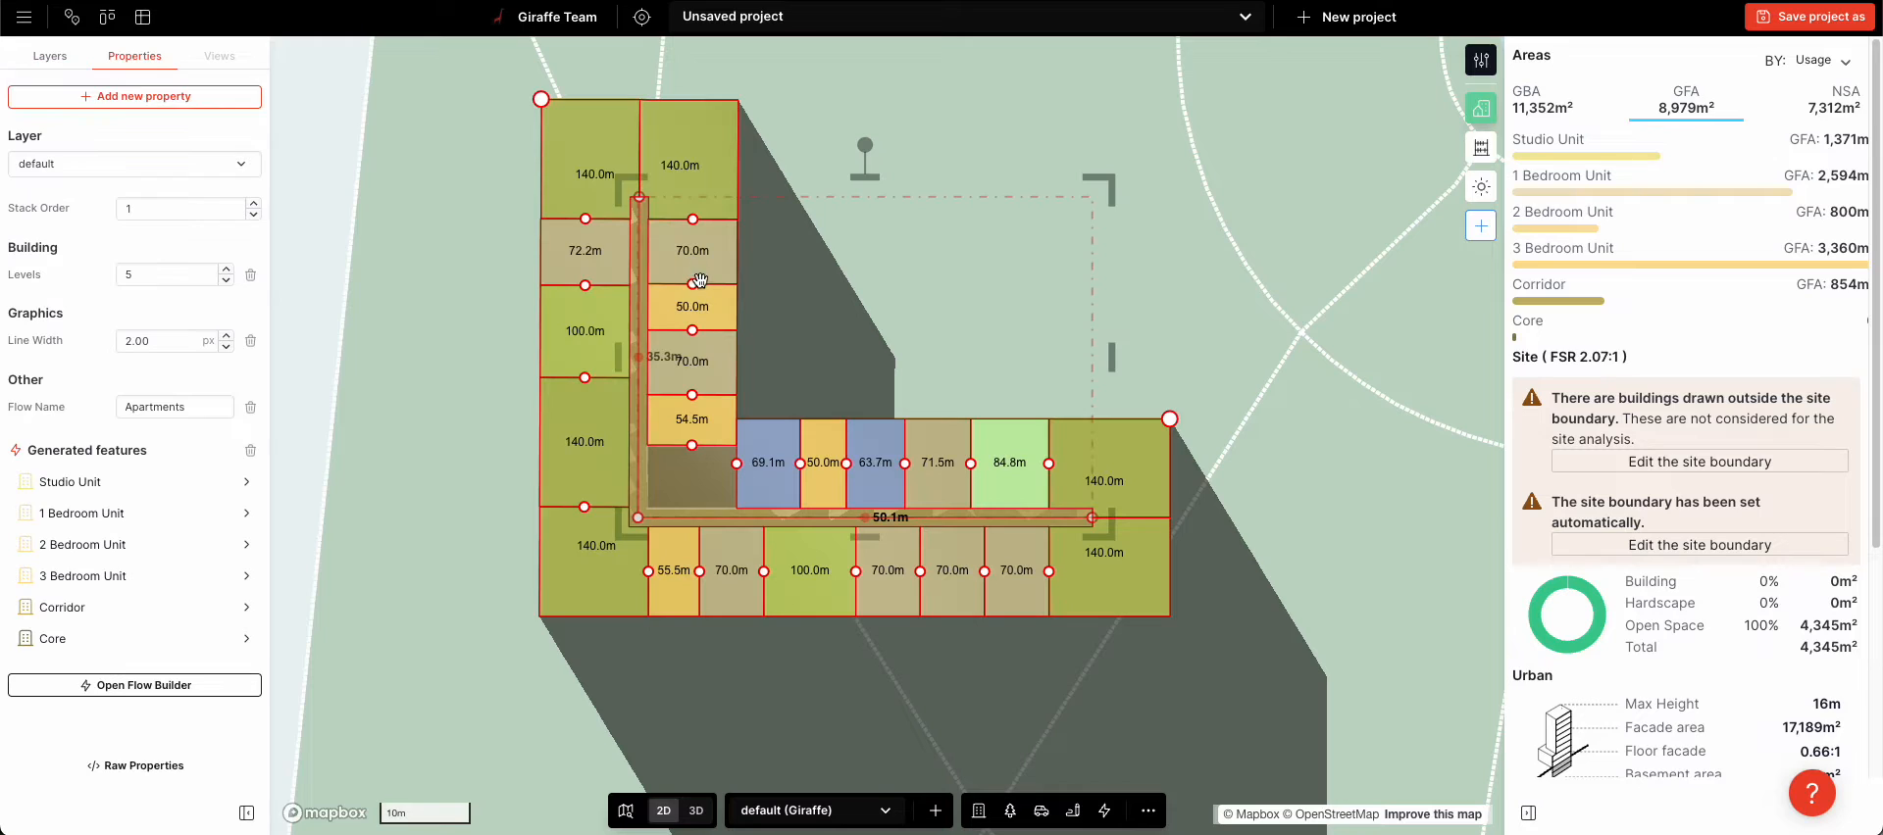
{"action": "left_click_drag", "start_coordinate": [693, 283], "coordinate": [698, 252]}
{"action": "left_click", "coordinate": [813, 281]}
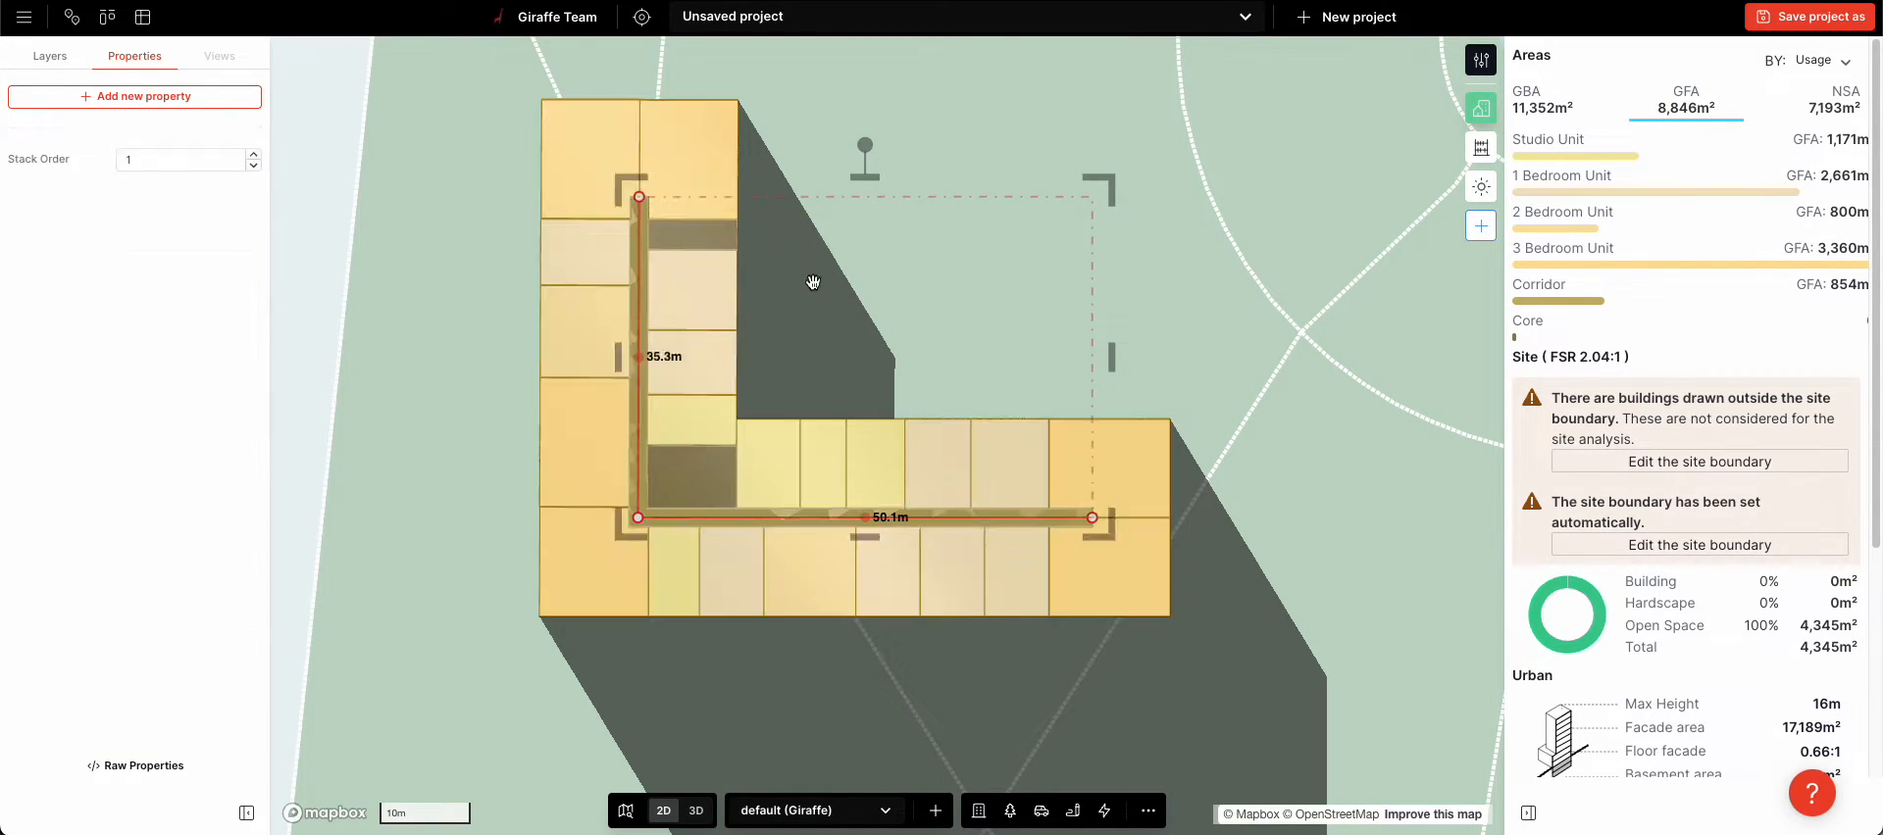
{"action": "right_click_drag", "start_coordinate": [796, 323], "coordinate": [806, 211]}
{"action": "right_click_drag", "start_coordinate": [954, 517], "coordinate": [815, 511]}
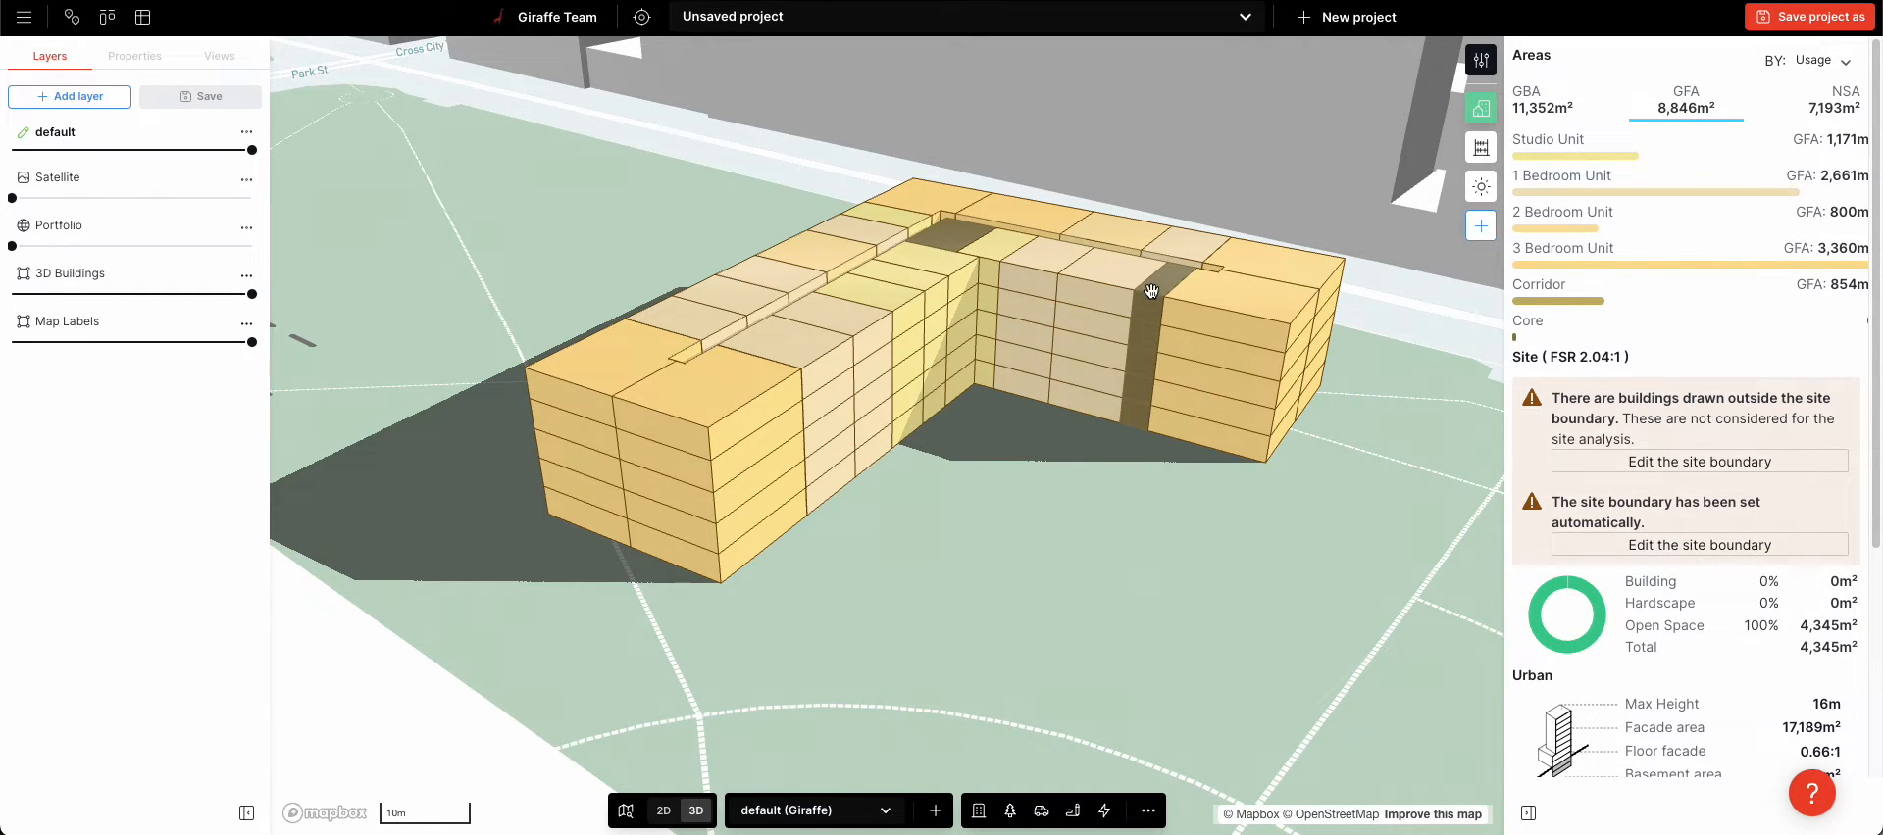
{"action": "double_click", "coordinate": [1107, 357]}
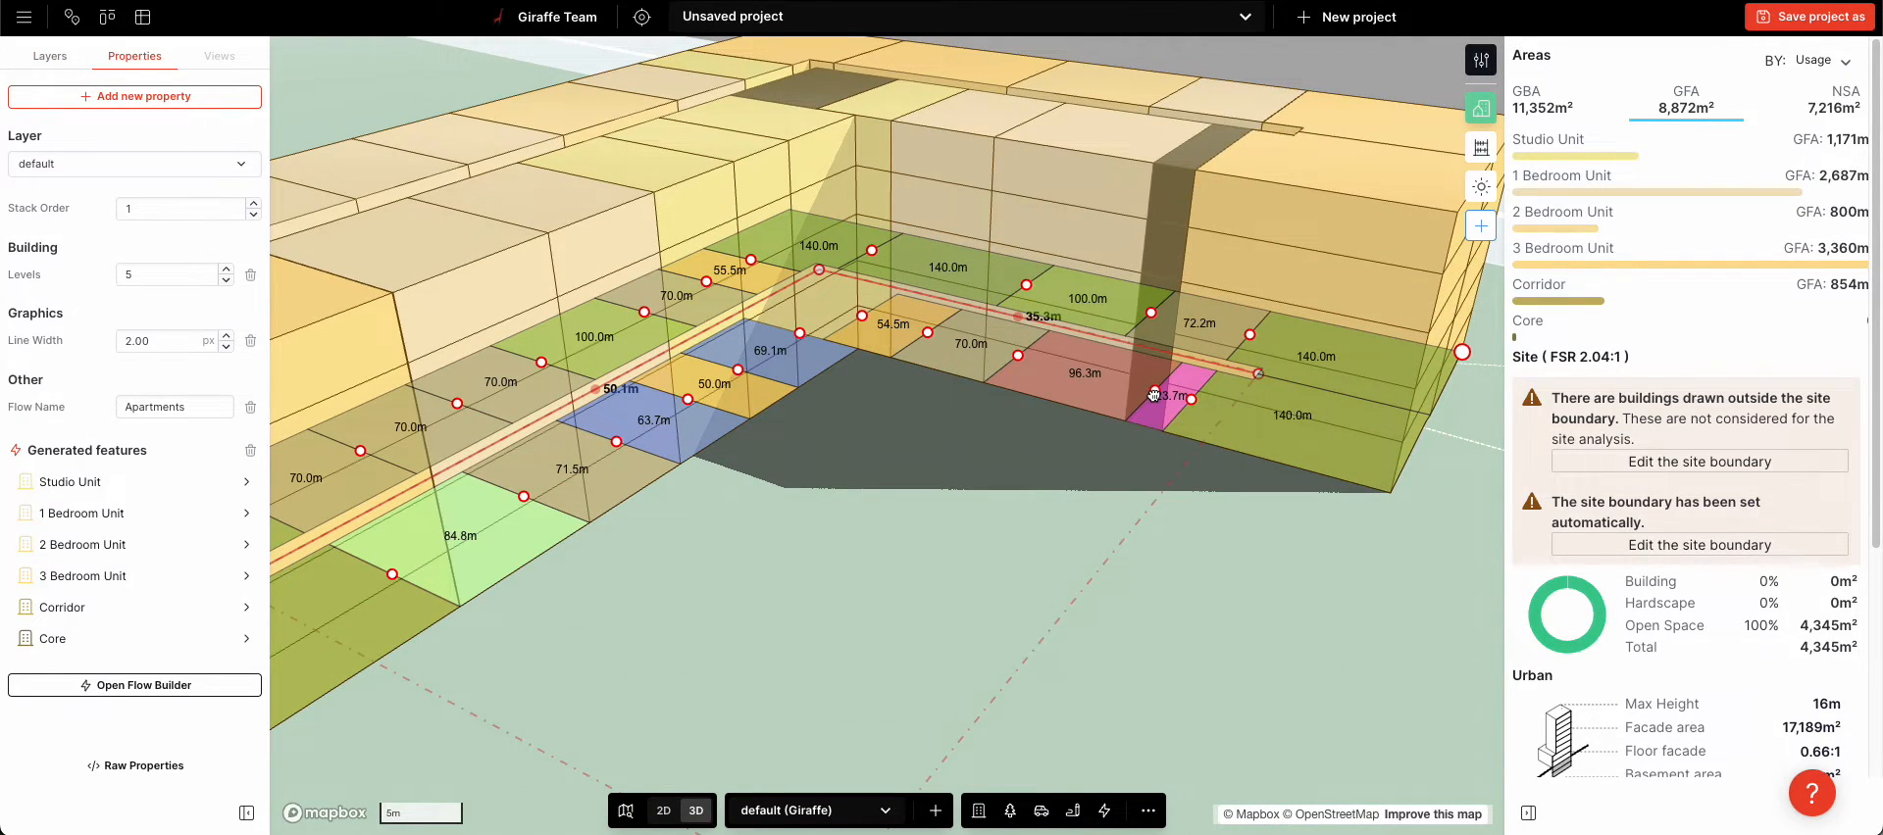
{"action": "left_click", "coordinate": [1018, 480]}
Move the inner-row dividers of the horizontal wing to create a narrow core of about 26 m² beside its end apartment.
{"action": "key", "text": "2"}
{"action": "left_click_drag", "start_coordinate": [1312, 459], "coordinate": [1130, 370]}
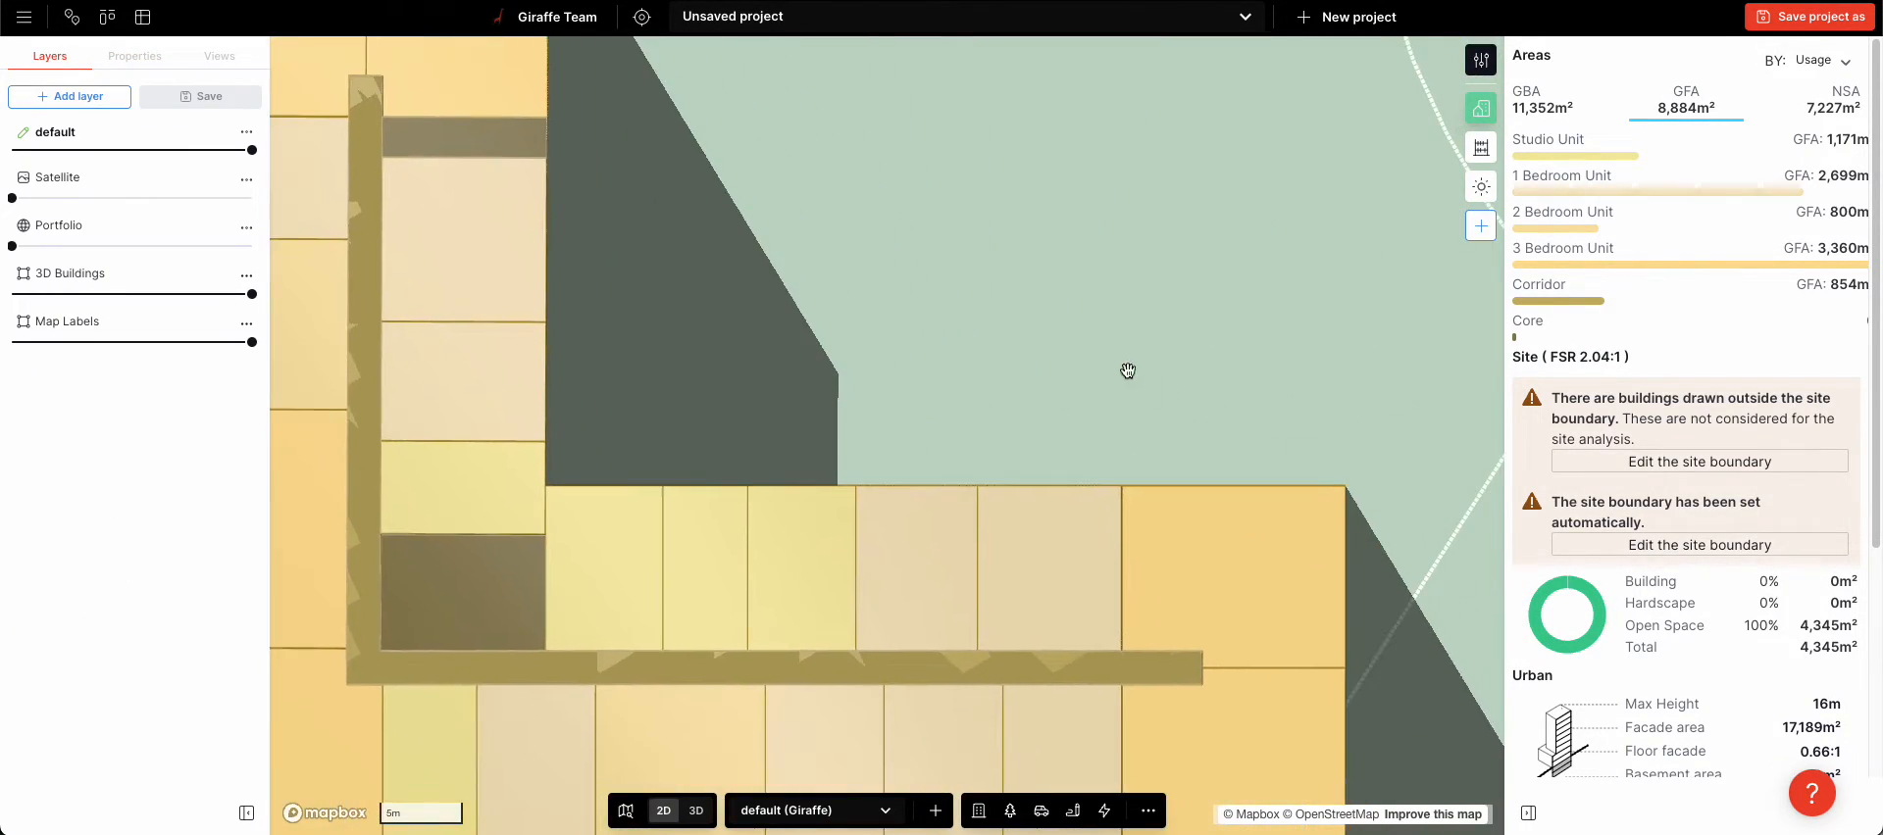
{"action": "left_click", "coordinate": [1023, 566]}
{"action": "left_click_drag", "start_coordinate": [973, 565], "coordinate": [1072, 562]}
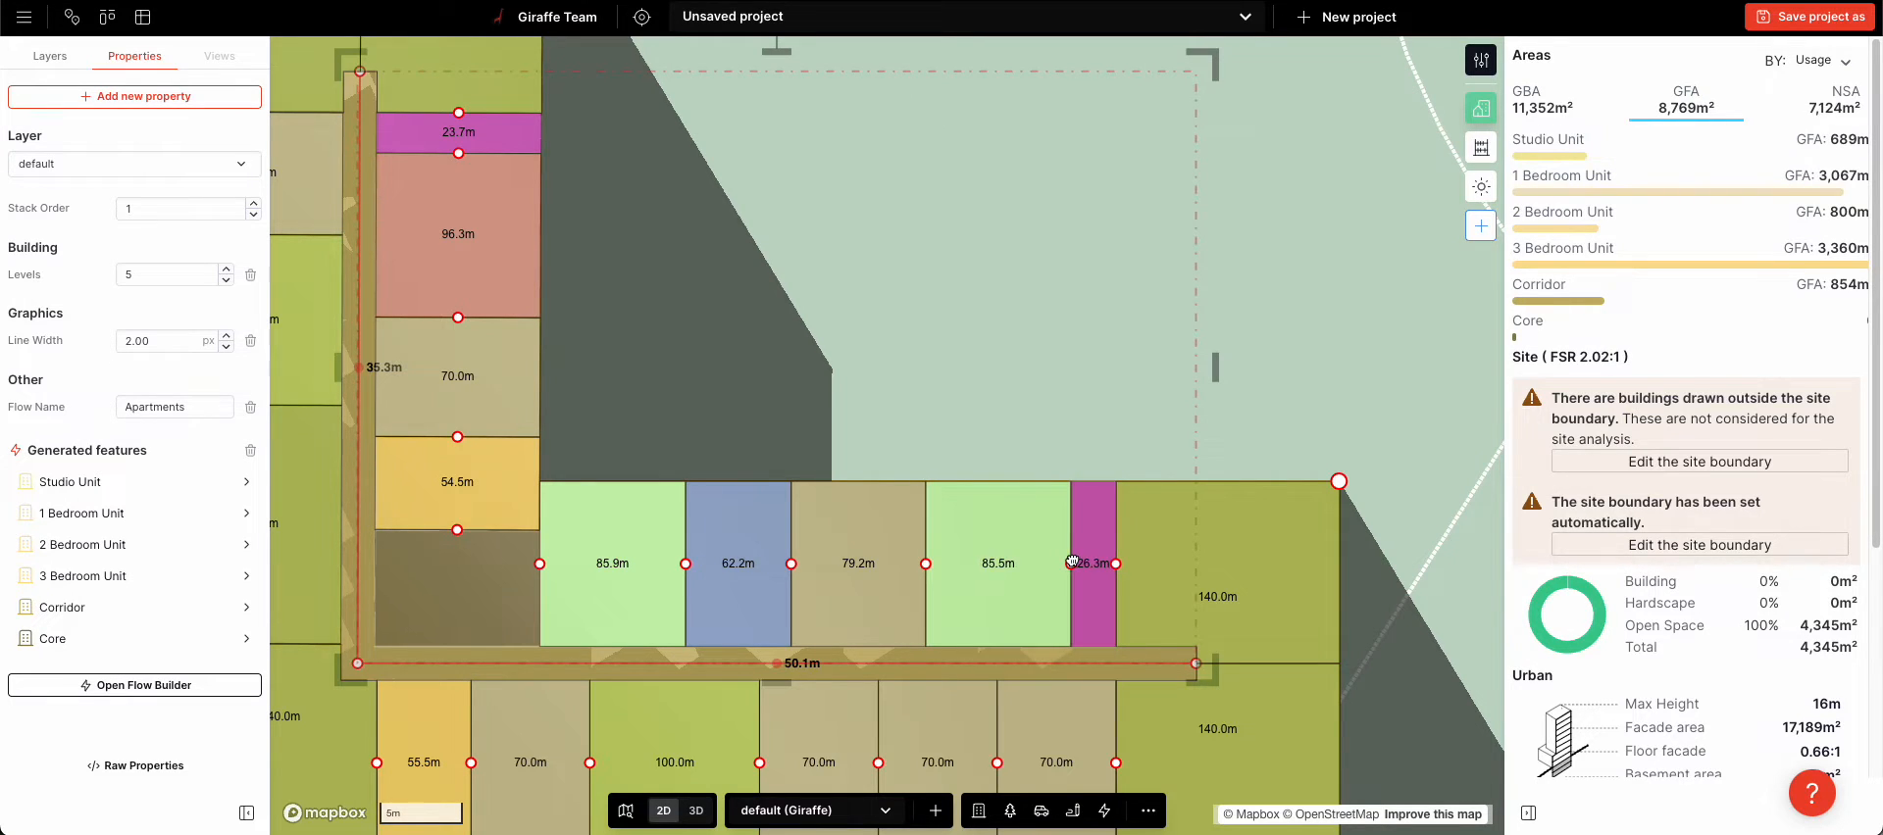
{"action": "left_click", "coordinate": [1302, 395]}
{"action": "scroll", "coordinate": [1301, 402], "scroll_direction": "down", "scroll_amount": 5}
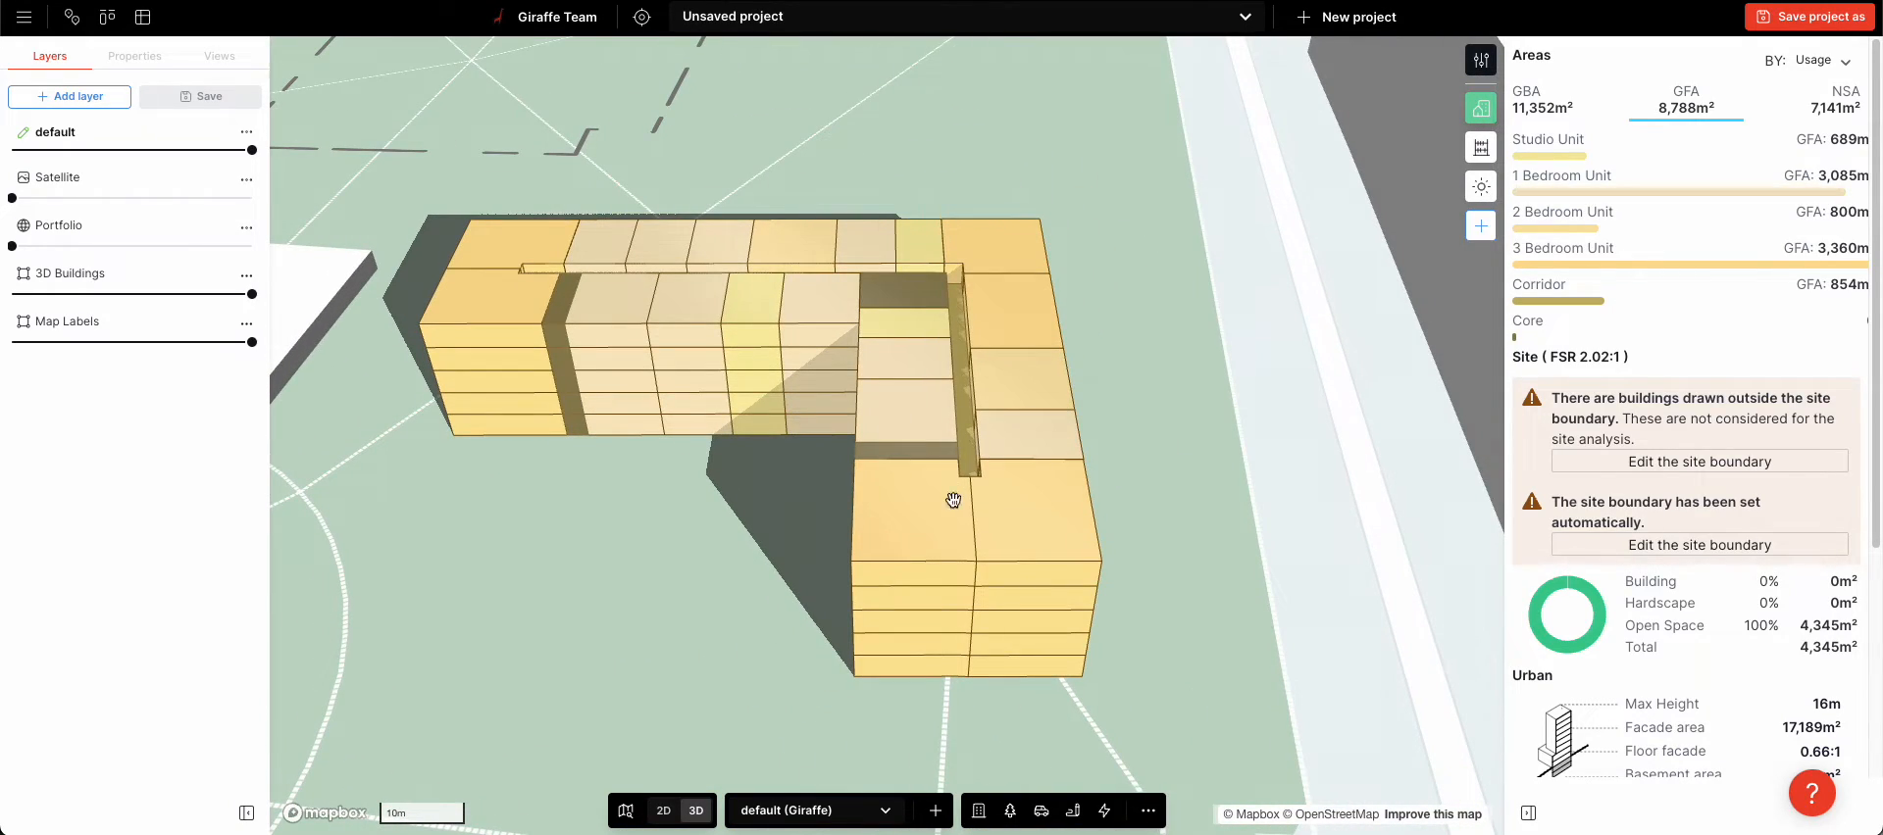
Enlarge the unit next to the corner core to about 68 m², reducing the core, and inspect the building in 3D.
{"action": "right_click_drag", "start_coordinate": [712, 582], "coordinate": [776, 581]}
{"action": "left_click", "coordinate": [875, 411]}
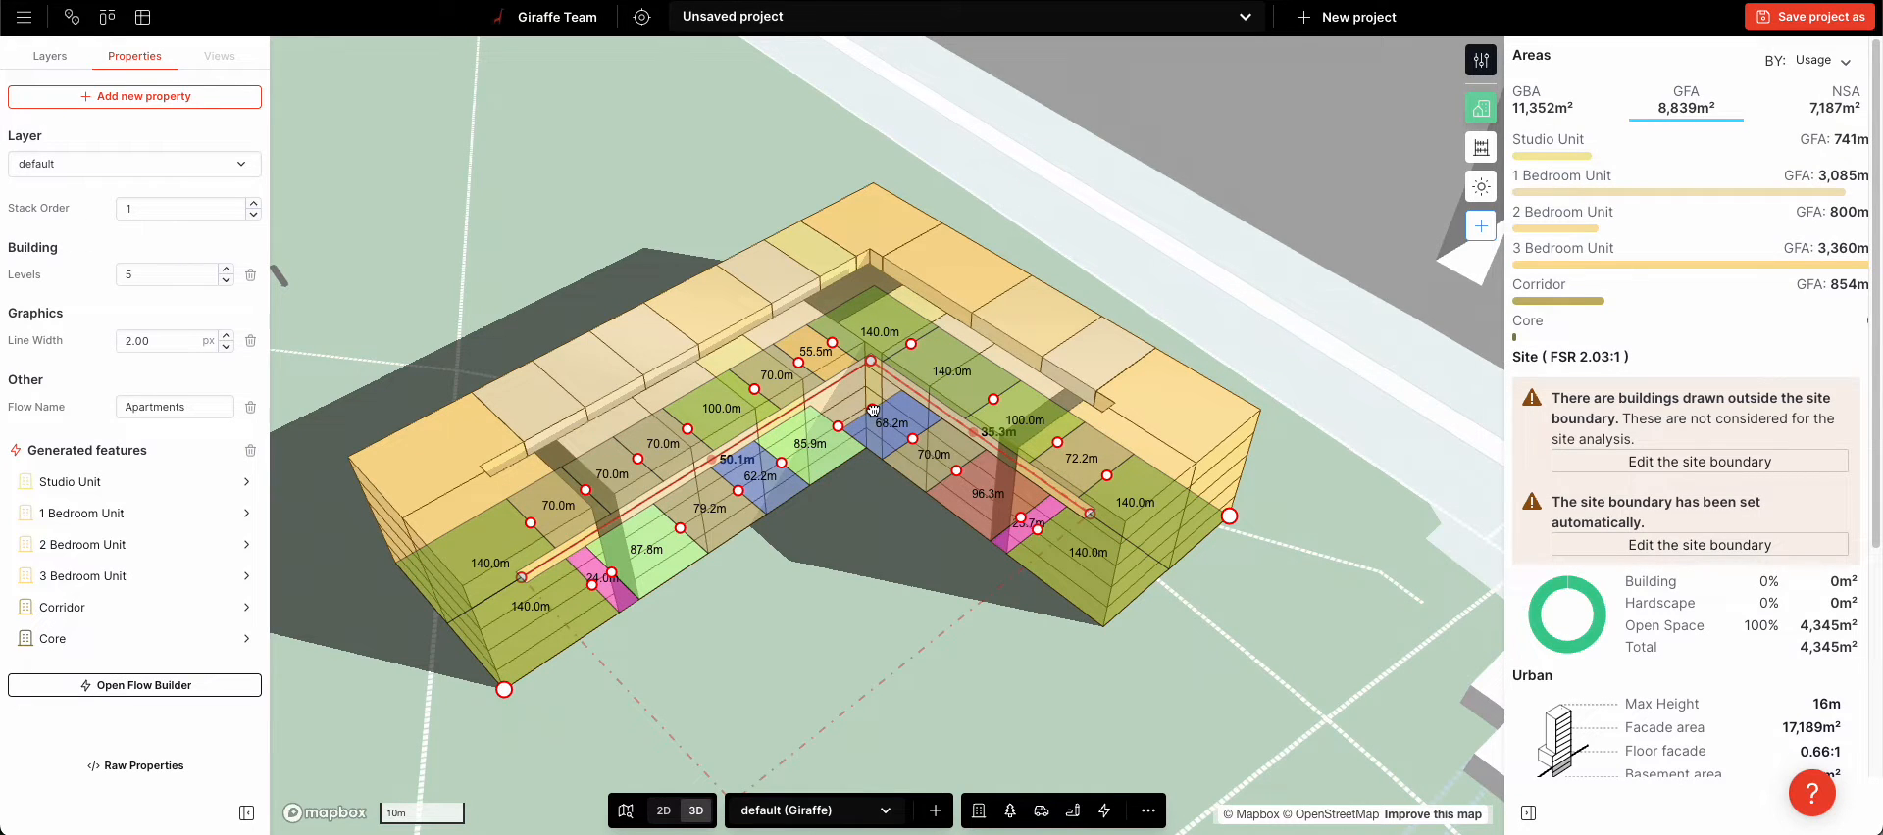
{"action": "left_click", "coordinate": [861, 525]}
{"action": "right_click_drag", "start_coordinate": [861, 525], "coordinate": [812, 519]}
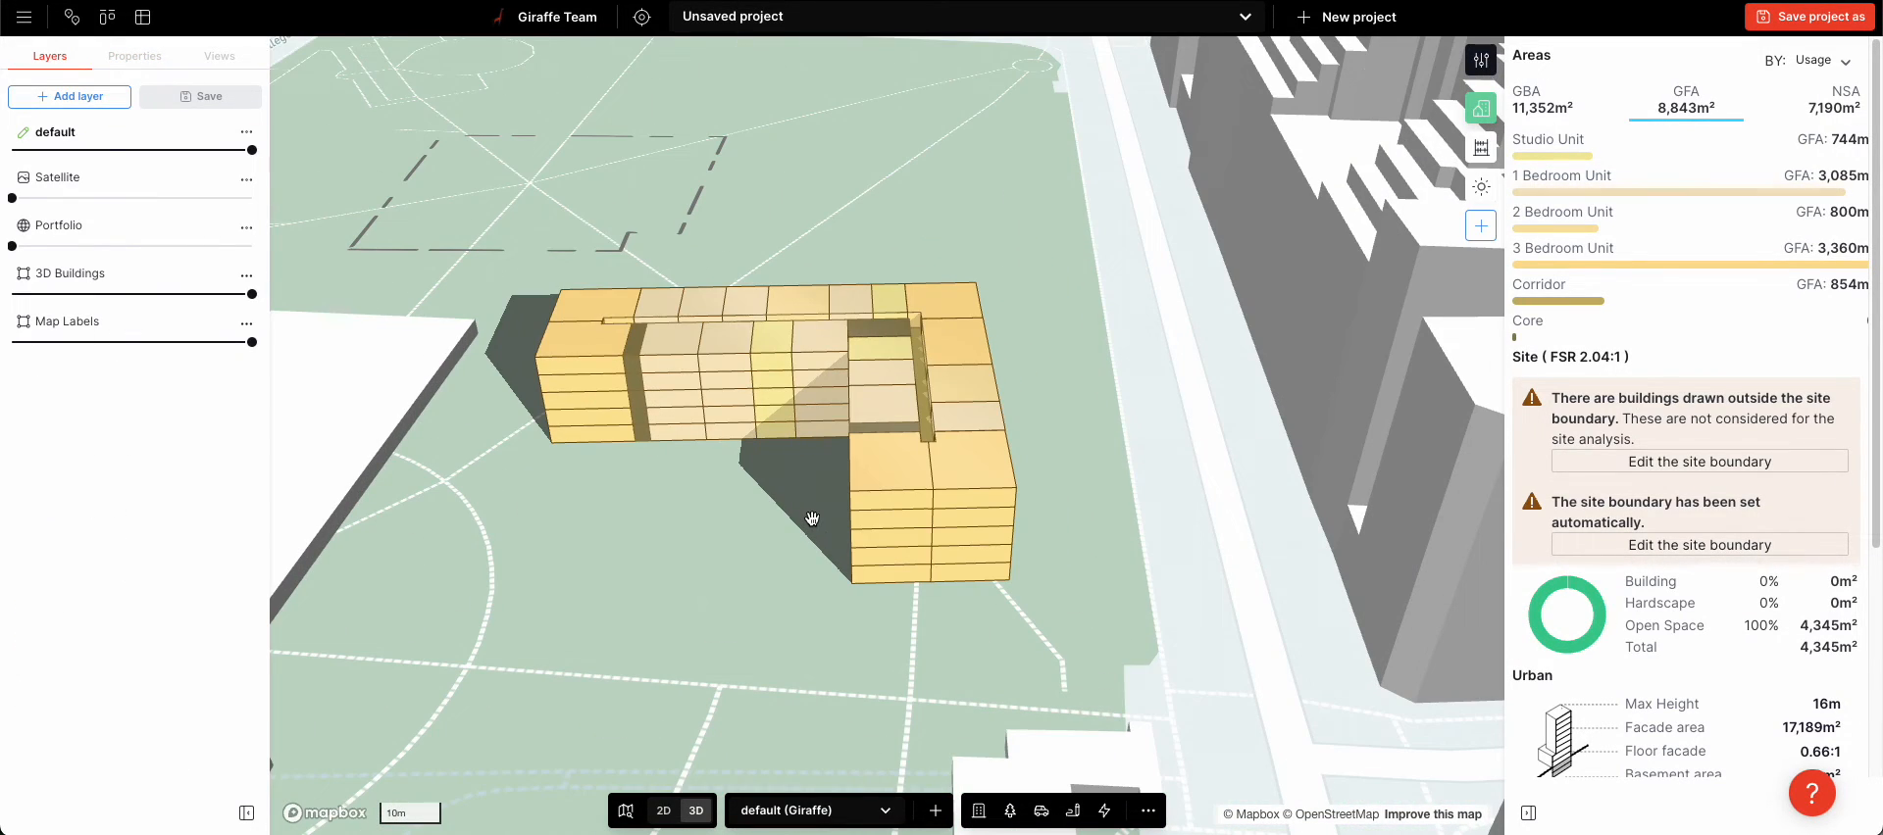
Reshape the building's centreline into a U with sides of about 67.5 m, 46.0 m and 74.8 m.
{"action": "key", "text": "2"}
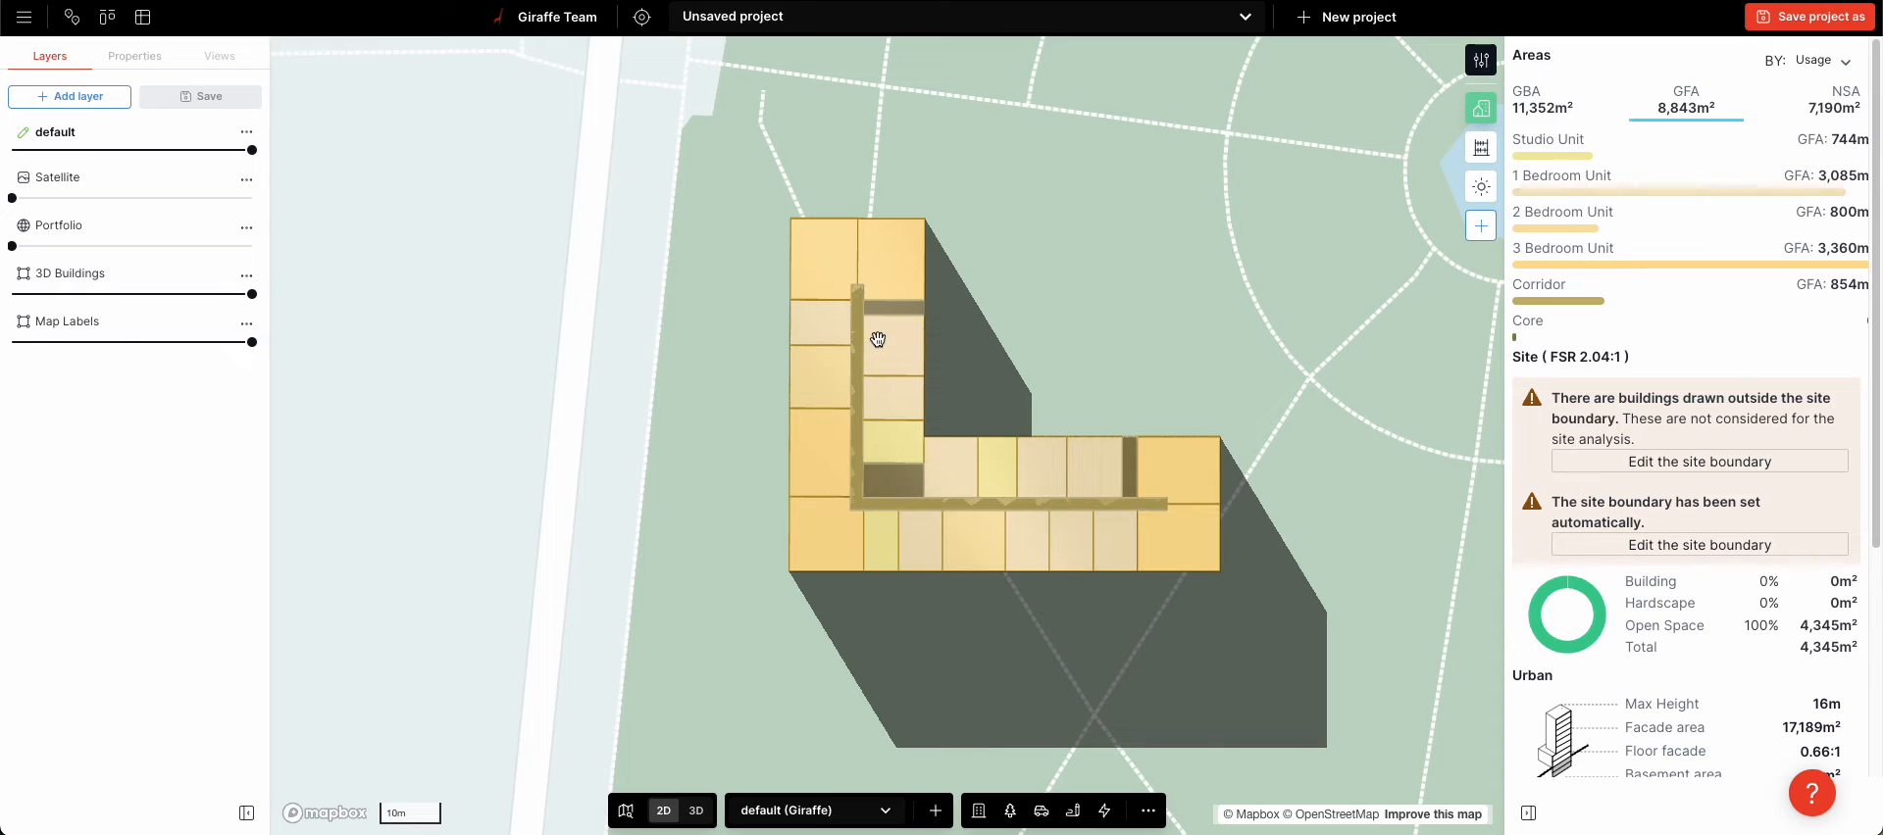
{"action": "left_click", "coordinate": [877, 341]}
{"action": "left_click_drag", "start_coordinate": [1156, 204], "coordinate": [1128, 242]}
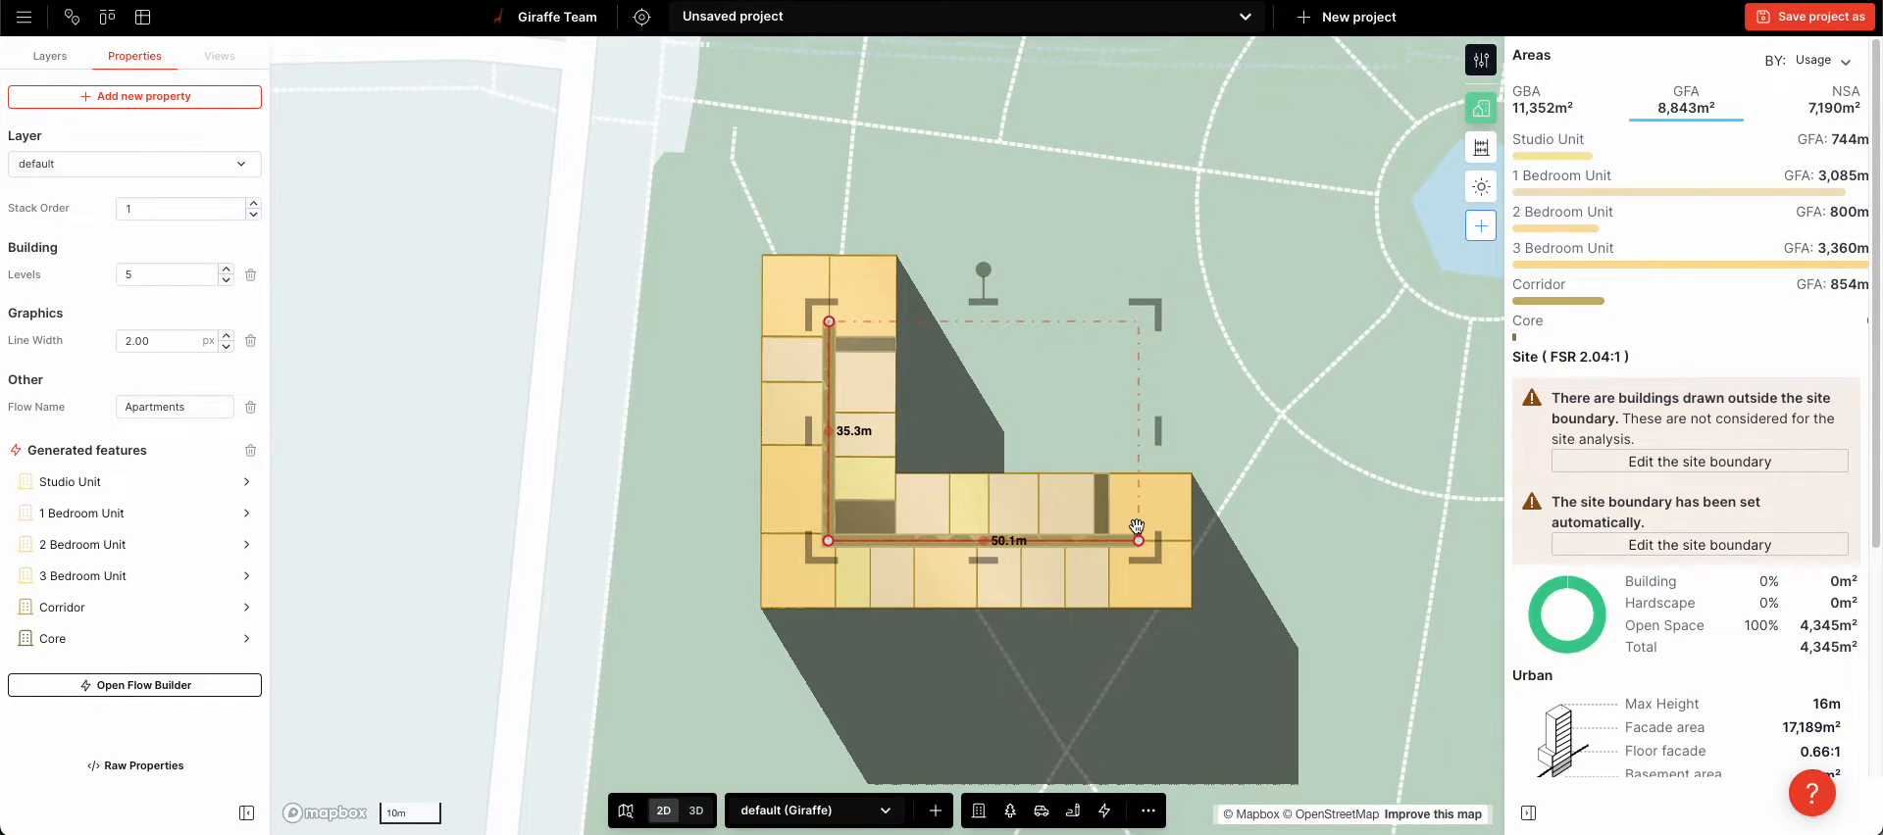
{"action": "left_click_drag", "start_coordinate": [1138, 540], "coordinate": [1246, 543]}
{"action": "left_click_drag", "start_coordinate": [828, 322], "coordinate": [826, 162]}
{"action": "left_click_drag", "start_coordinate": [830, 349], "coordinate": [825, 254]}
{"action": "left_click_drag", "start_coordinate": [826, 159], "coordinate": [1288, 254]}
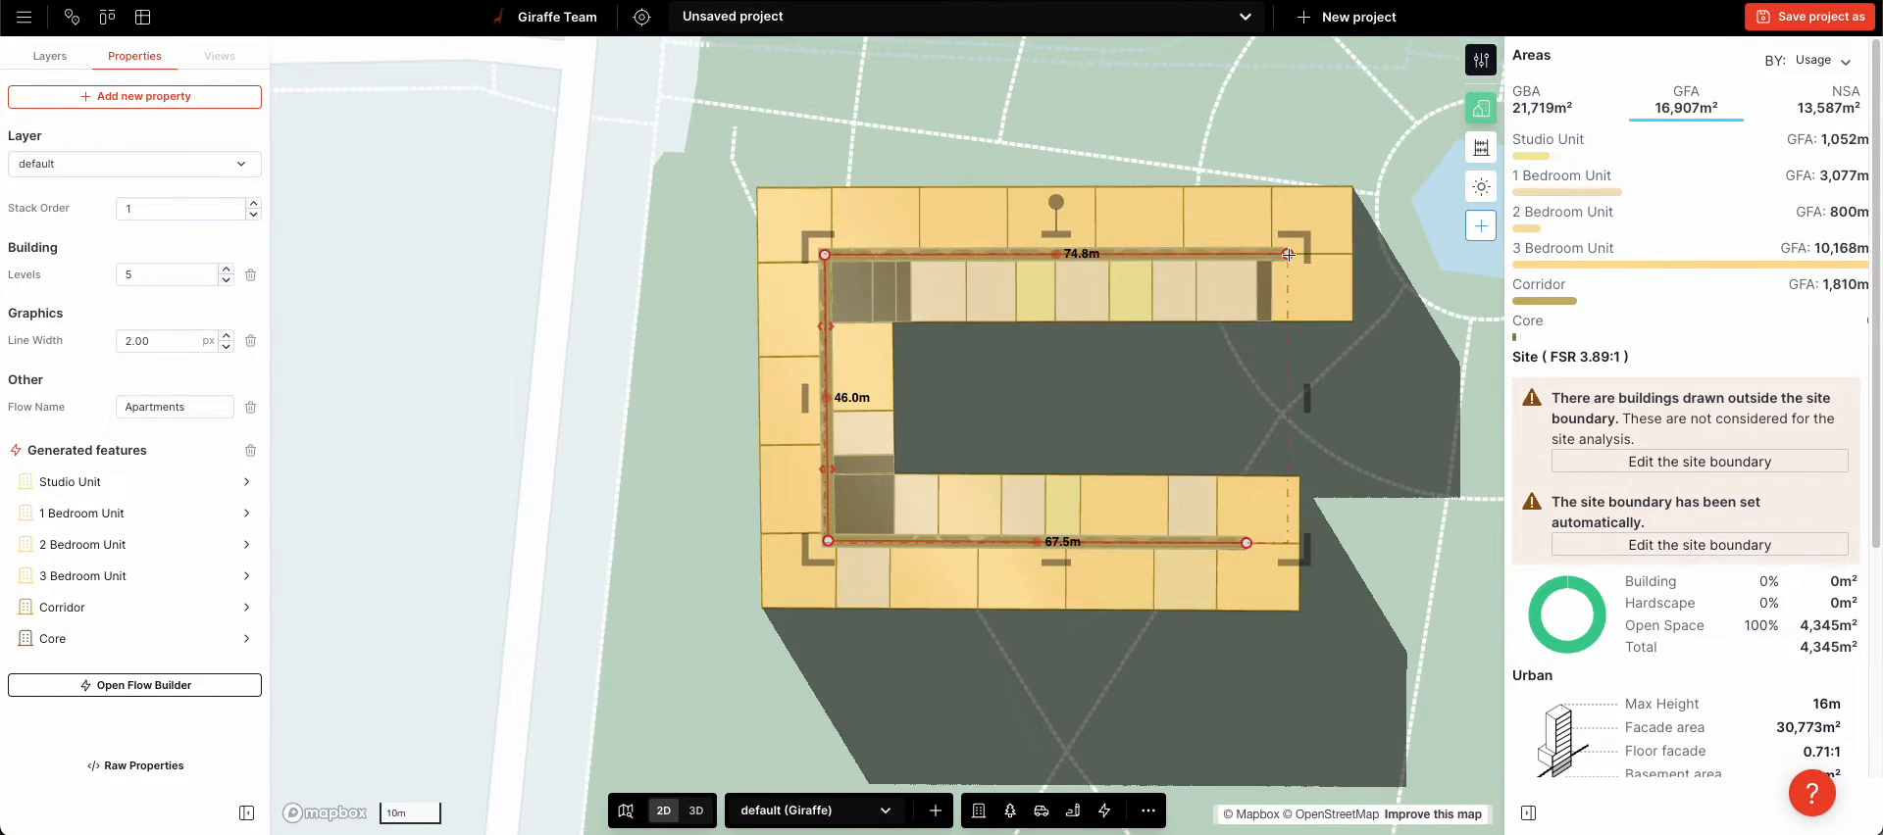
Close the U-shaped centreline into a courtyard block, with a top side of about 52.9 m and a new closing side of about 46.3 m.
{"action": "left_click_drag", "start_coordinate": [1064, 257], "coordinate": [1153, 254]}
{"action": "left_click_drag", "start_coordinate": [1289, 254], "coordinate": [1165, 545]}
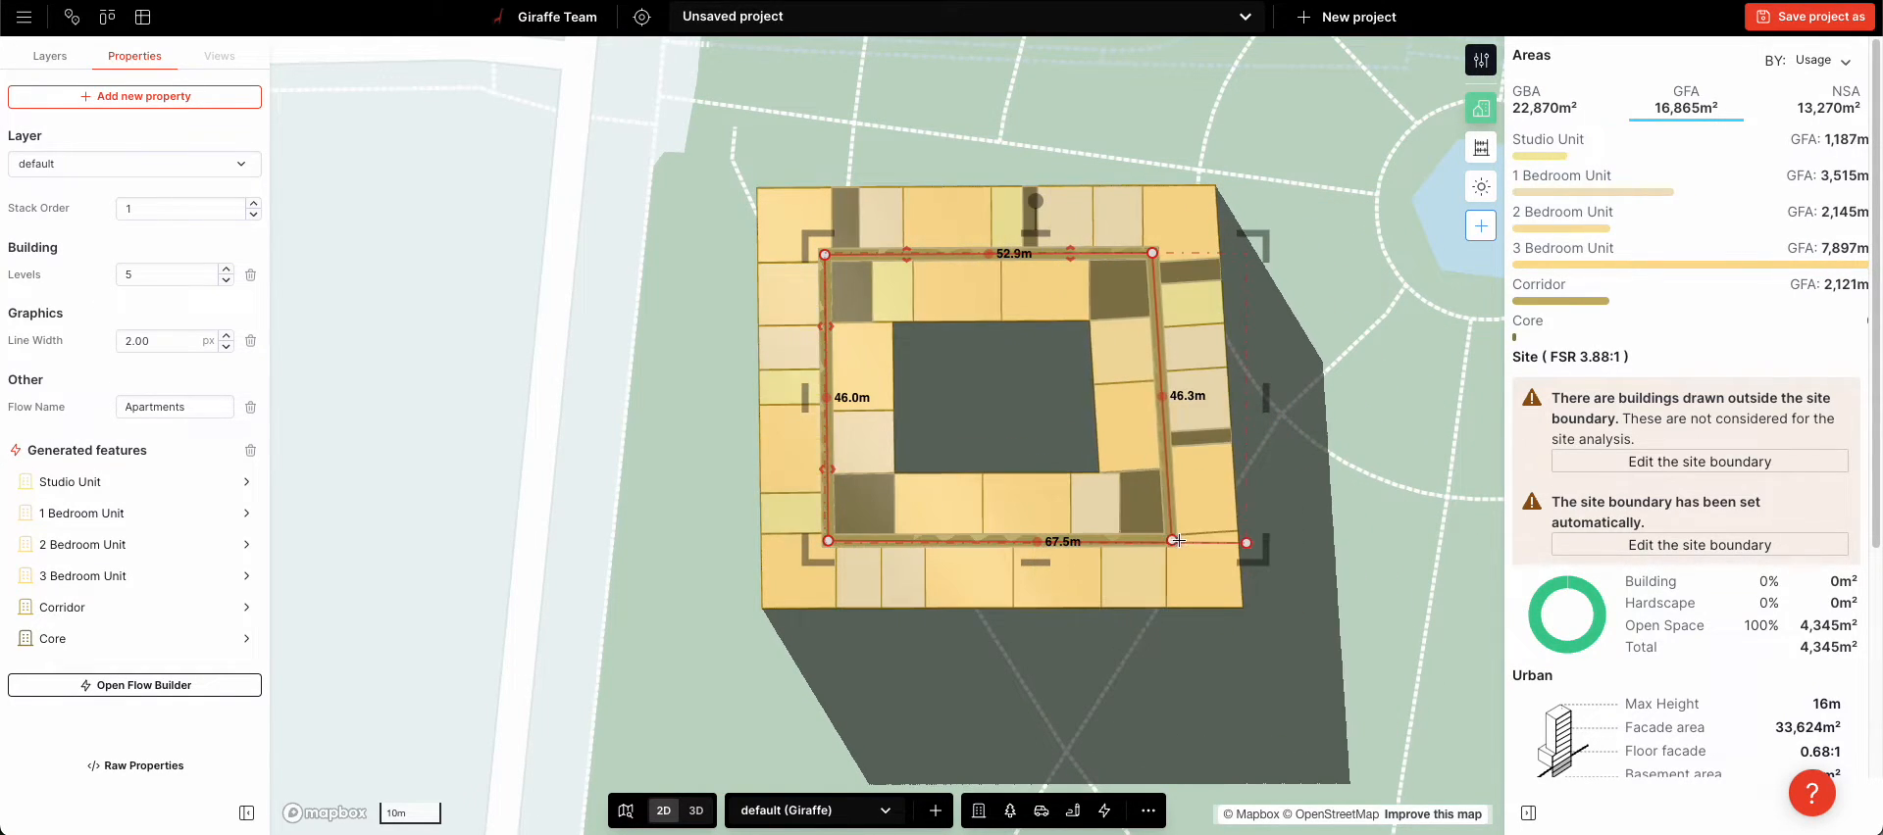
{"action": "left_click", "coordinate": [652, 440]}
{"action": "scroll", "coordinate": [653, 440], "scroll_direction": "down", "scroll_amount": 2}
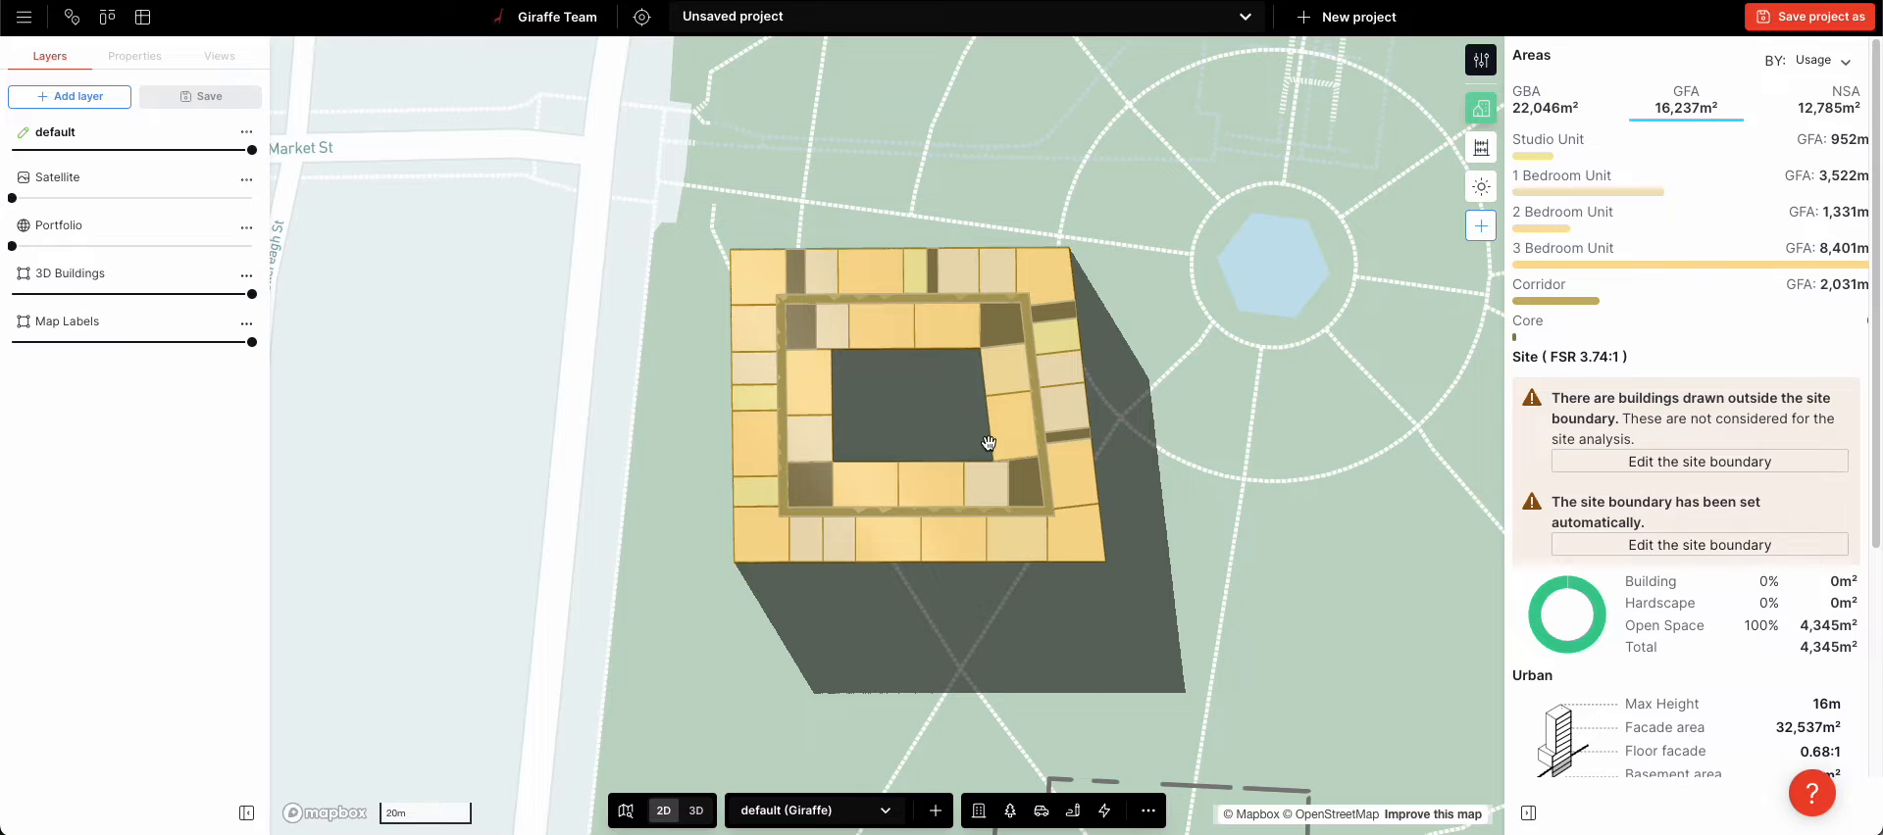
Enlarge the inner-row unit beside the south-east corner core to about 154 m², and reduce the building's depth to remove the entire inner row.
{"action": "left_click", "coordinate": [1033, 473]}
{"action": "scroll", "coordinate": [980, 481], "scroll_direction": "up", "scroll_amount": 2}
{"action": "left_click_drag", "start_coordinate": [980, 484], "coordinate": [1028, 481]}
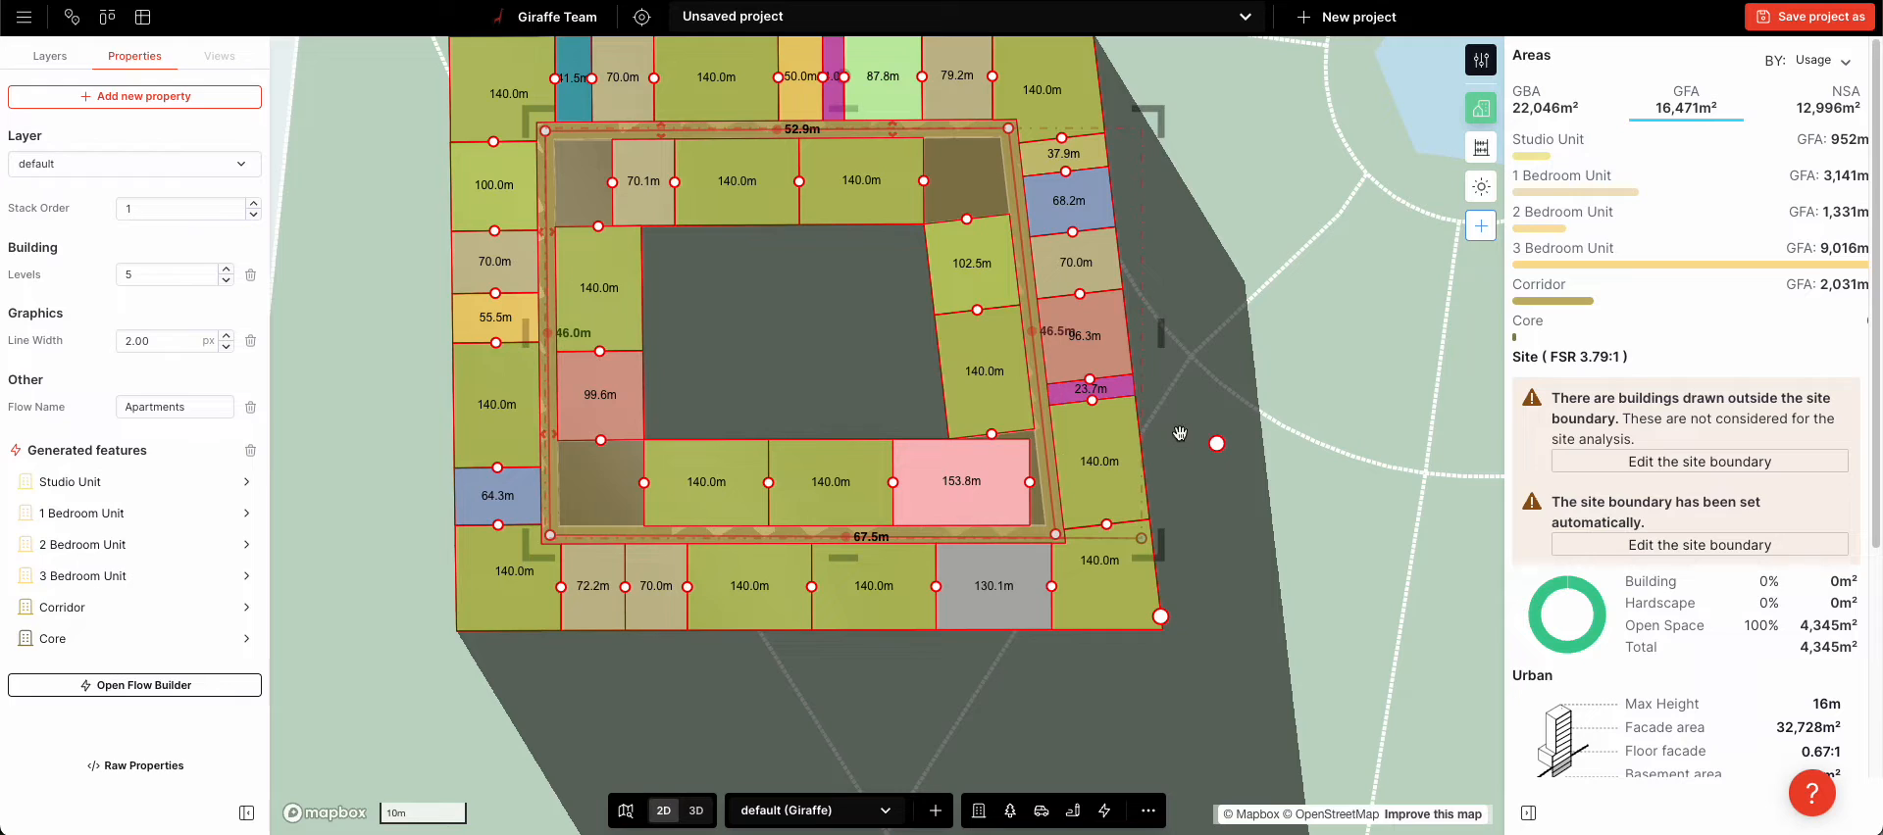
{"action": "scroll", "coordinate": [1186, 510], "scroll_direction": "down", "scroll_amount": 1}
{"action": "left_click_drag", "start_coordinate": [1215, 447], "coordinate": [1143, 511]}
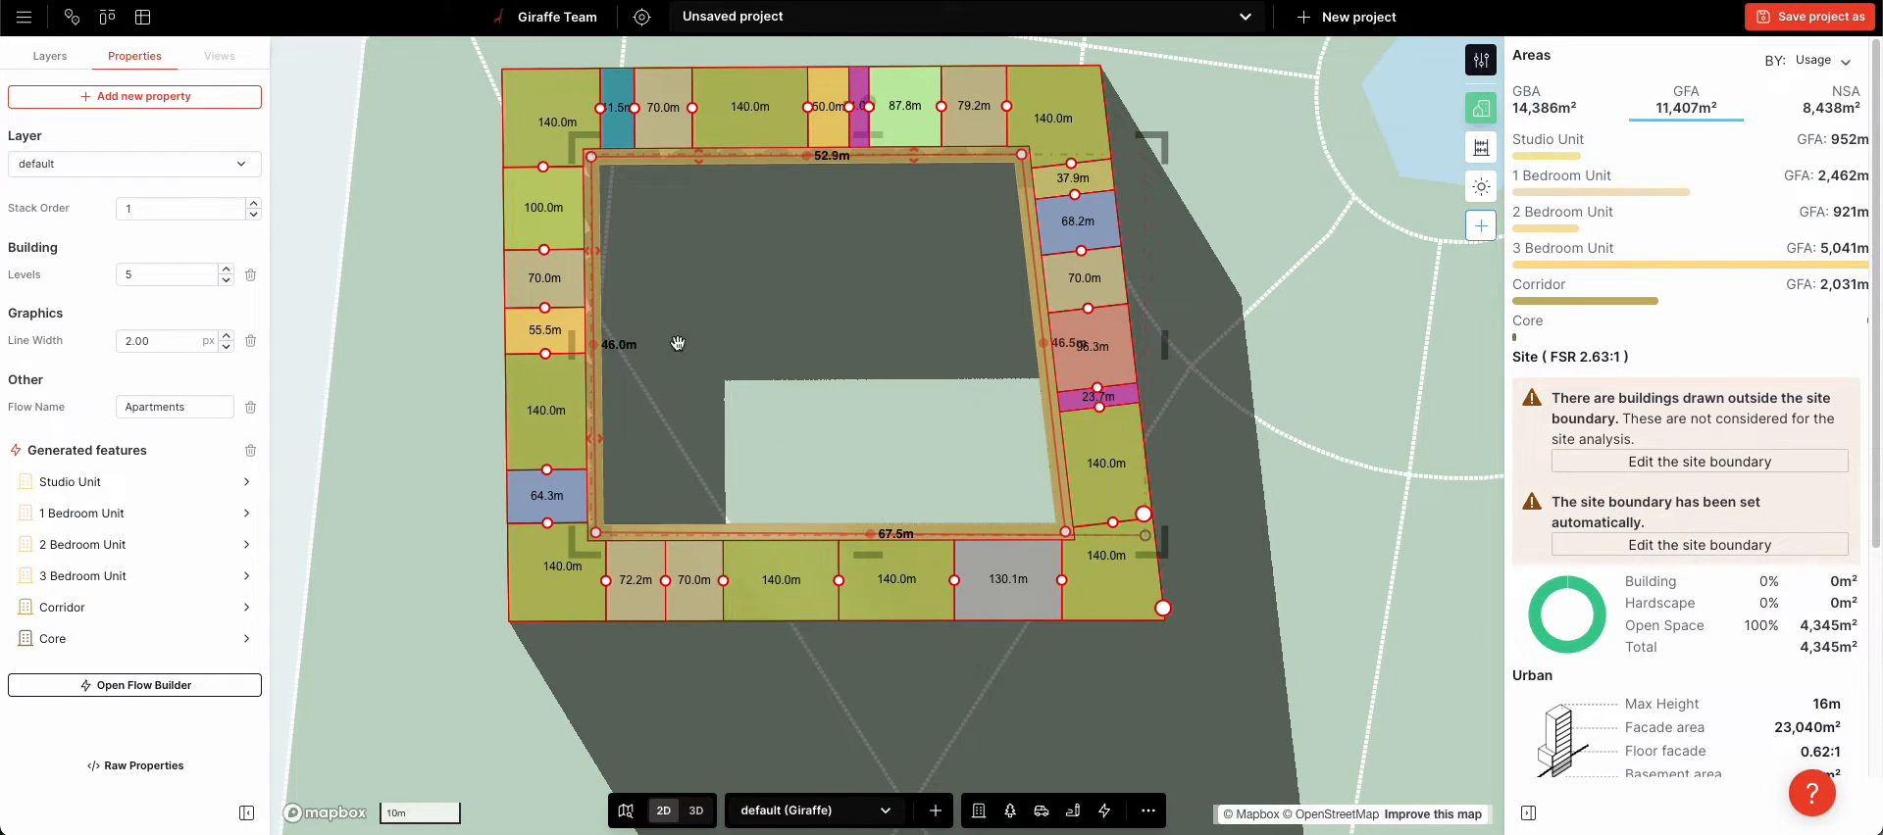
{"action": "left_click", "coordinate": [452, 369]}
Draw a four-sided polygon filling the courtyard inside the corridor, with sides of about 44.0 m, 55.6 m, 44.5 m and 51.0 m.
{"action": "key", "text": "r"}
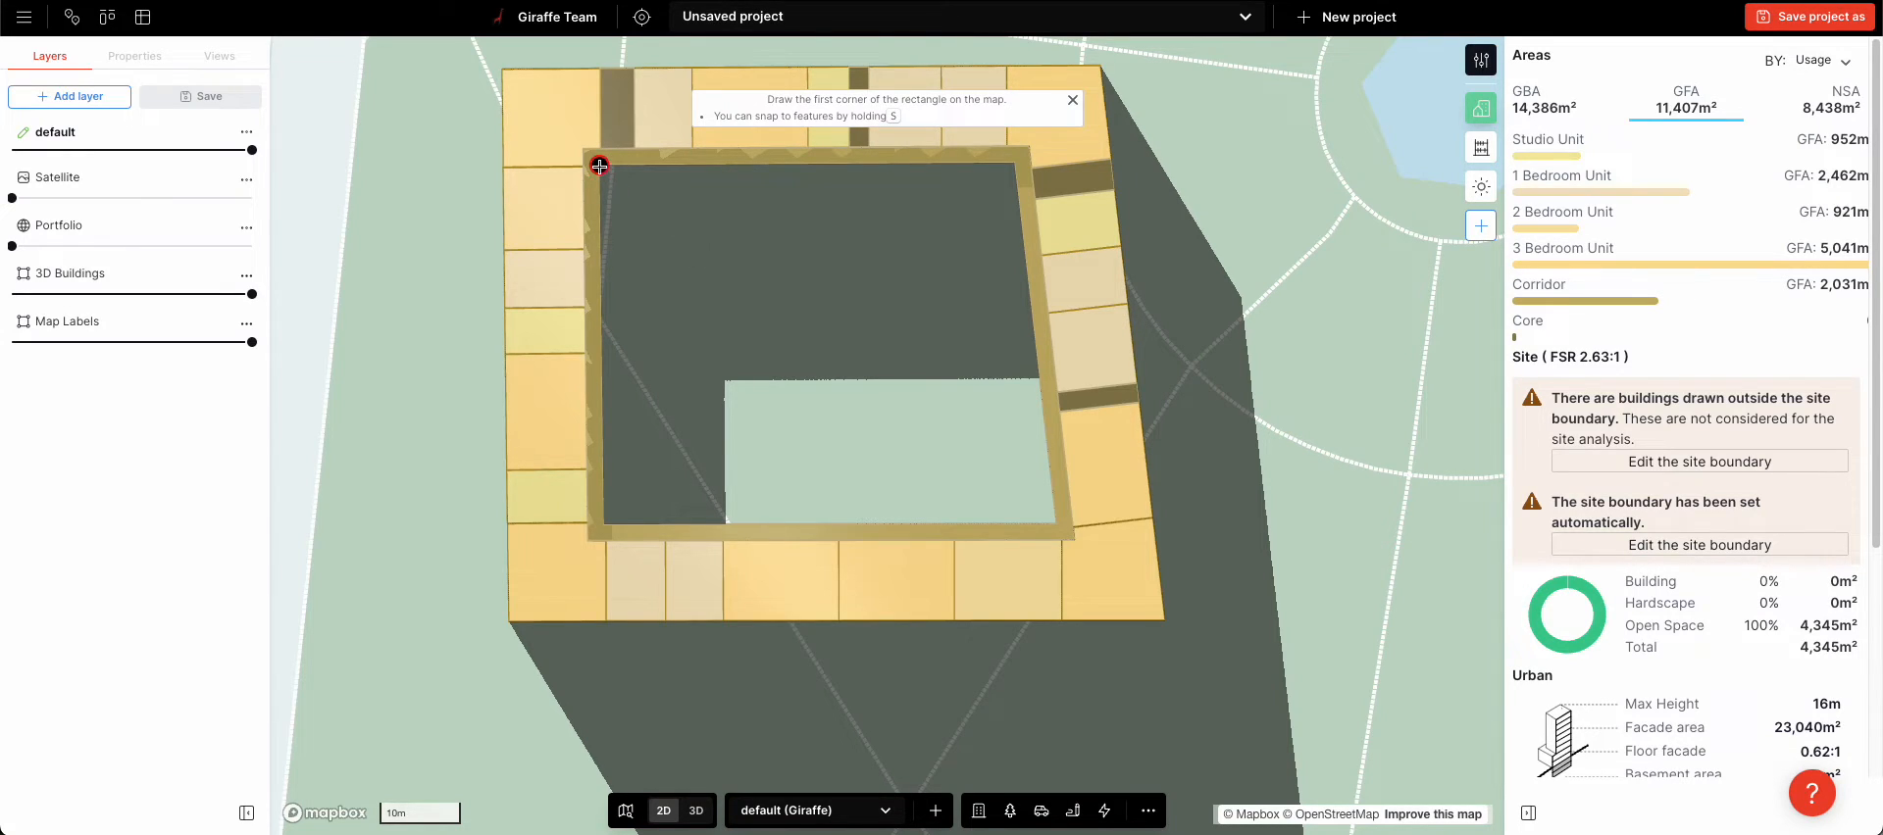
{"action": "left_click", "coordinate": [599, 165]}
{"action": "left_click", "coordinate": [603, 524]}
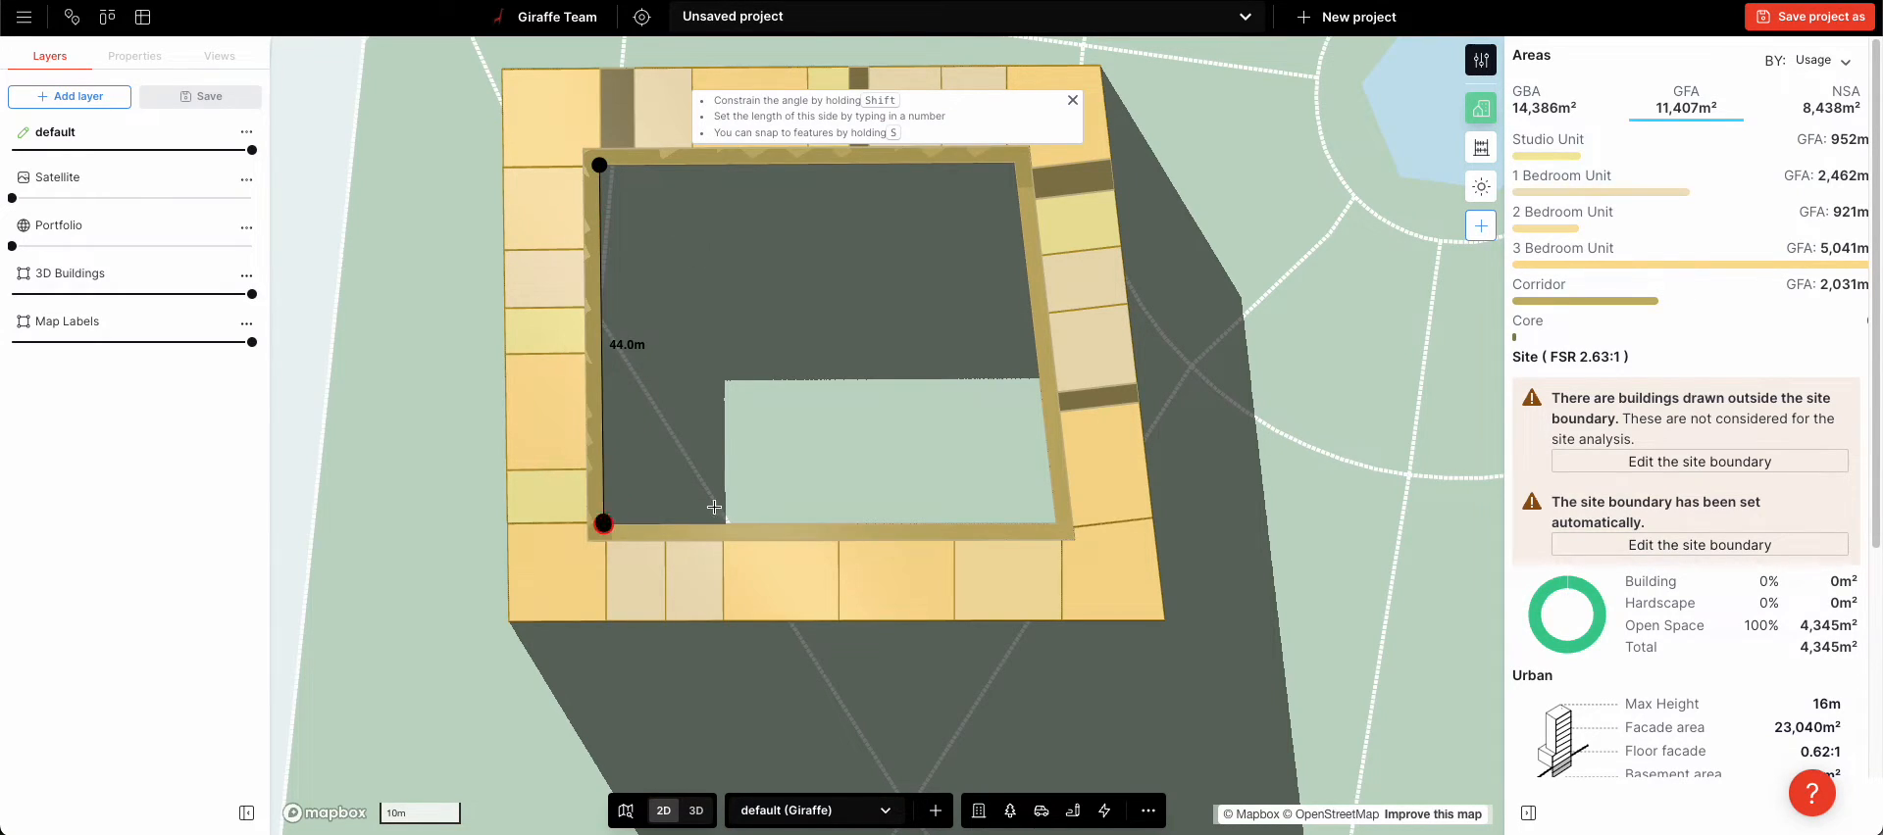
{"action": "left_click", "coordinate": [1054, 523]}
{"action": "left_click", "coordinate": [1014, 164]}
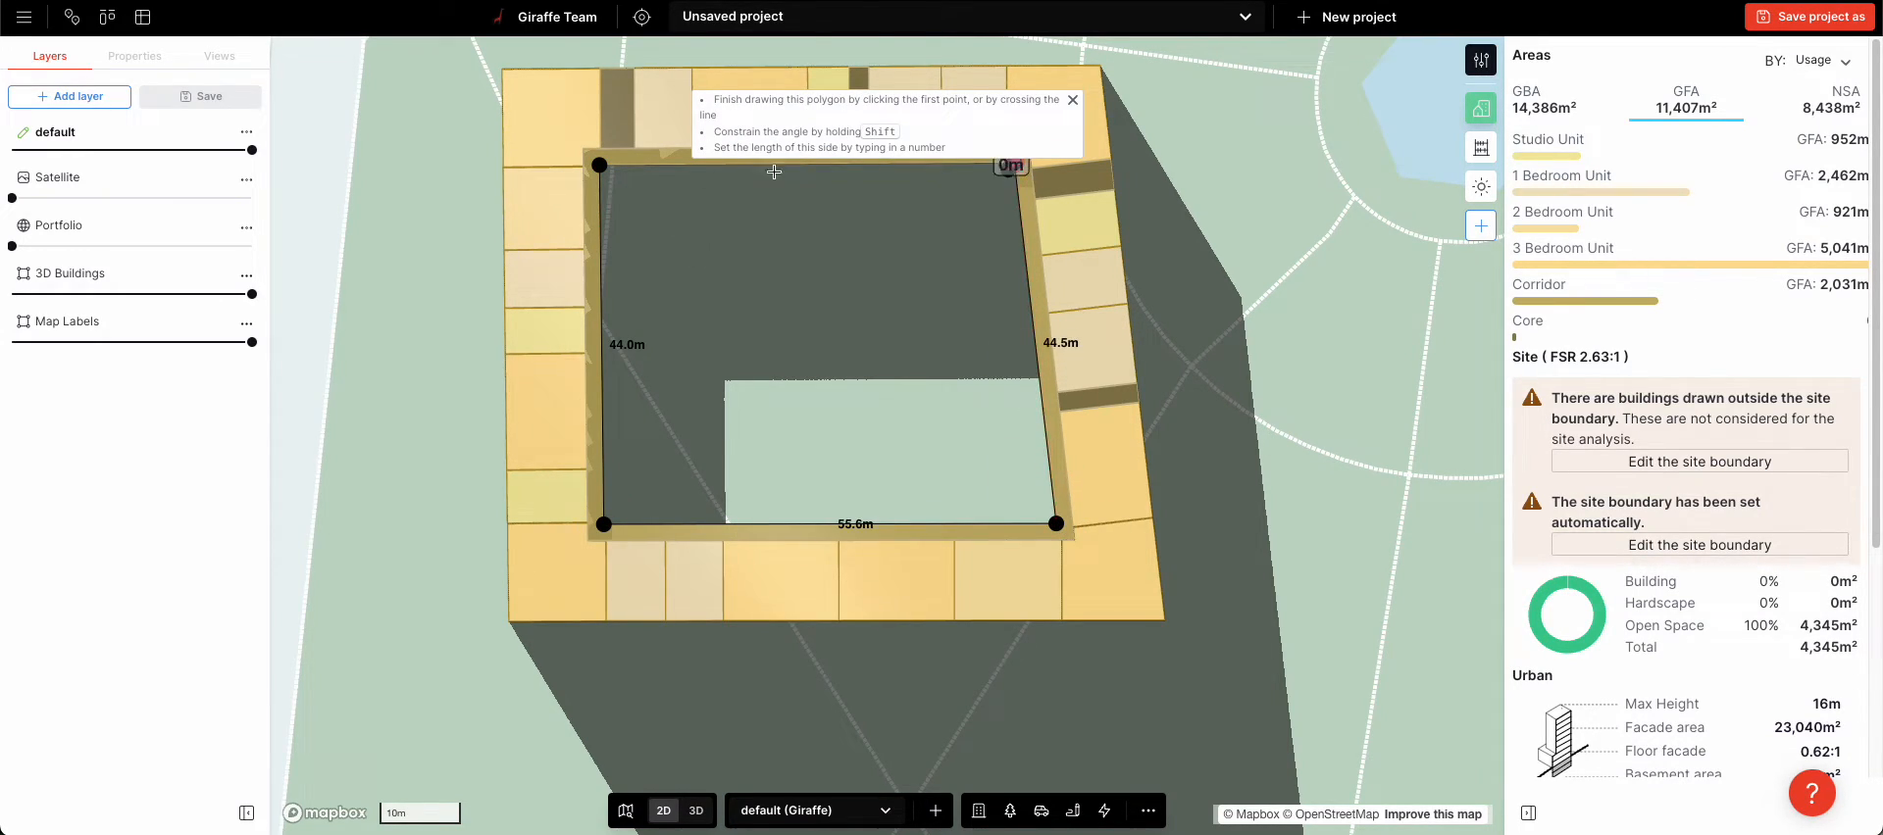
{"action": "left_click", "coordinate": [598, 163]}
Assign the Carpark usage to the courtyard polygon and set its parking type to Multi Deck.
{"action": "left_click", "coordinate": [88, 162]}
{"action": "type", "text": "car"}
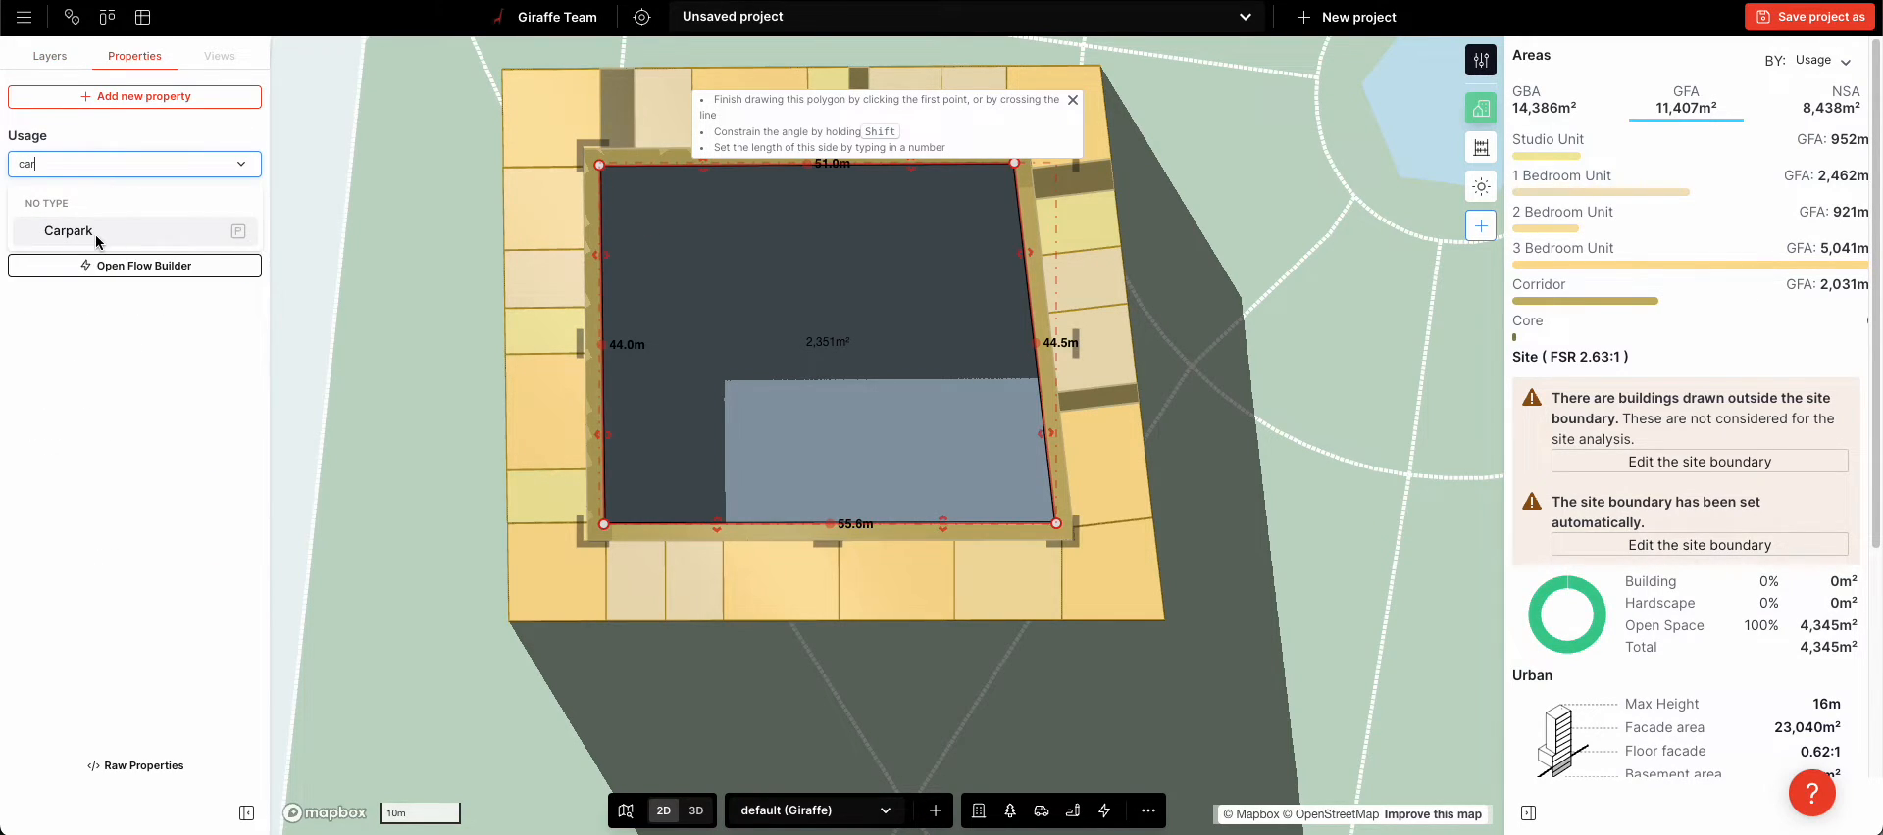
{"action": "left_click", "coordinate": [93, 233]}
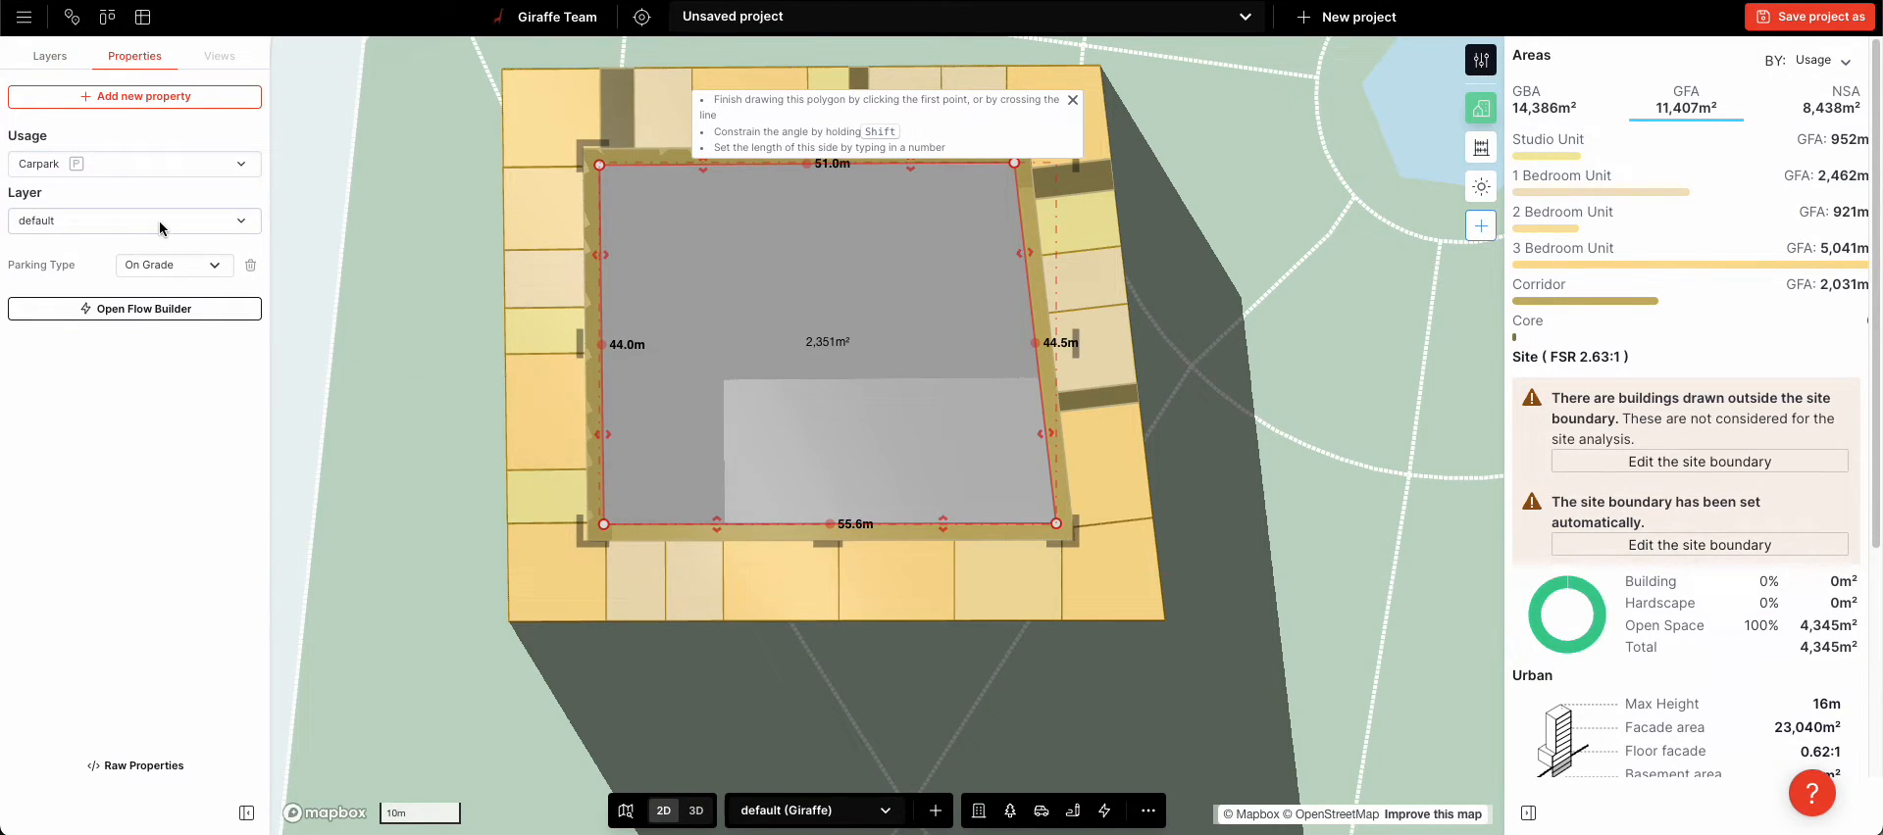
{"action": "left_click", "coordinate": [172, 268]}
{"action": "left_click", "coordinate": [157, 286]}
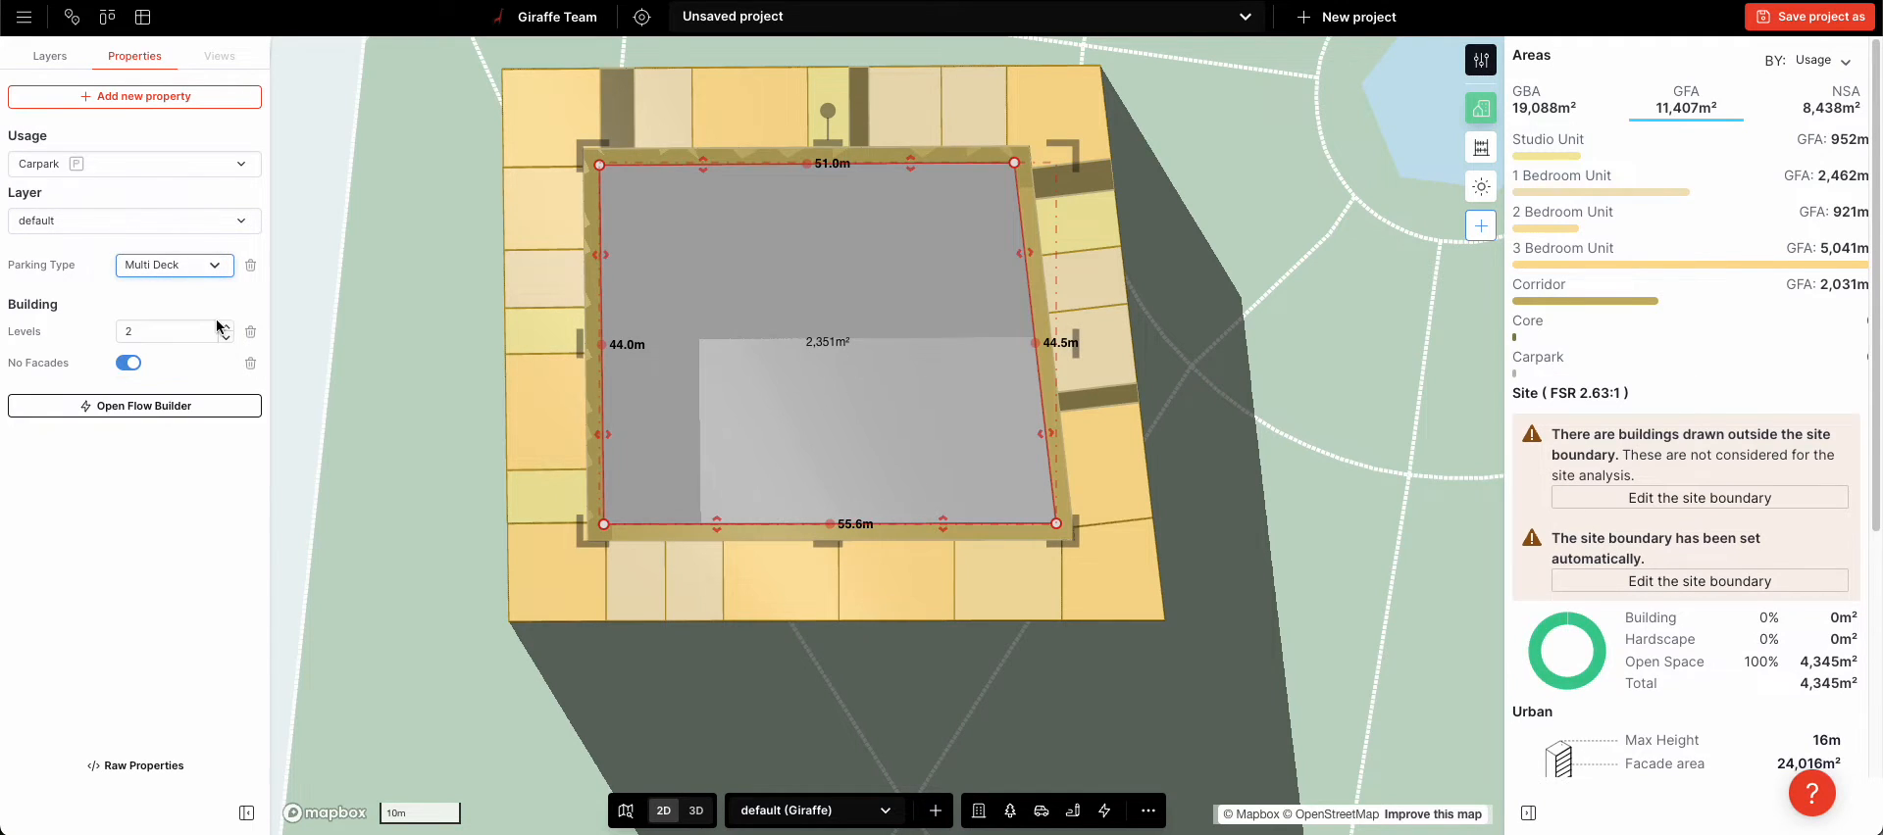
Generate parking bays on the courtyard carpark with the Parking Bays flow.
{"action": "left_click", "coordinate": [196, 406]}
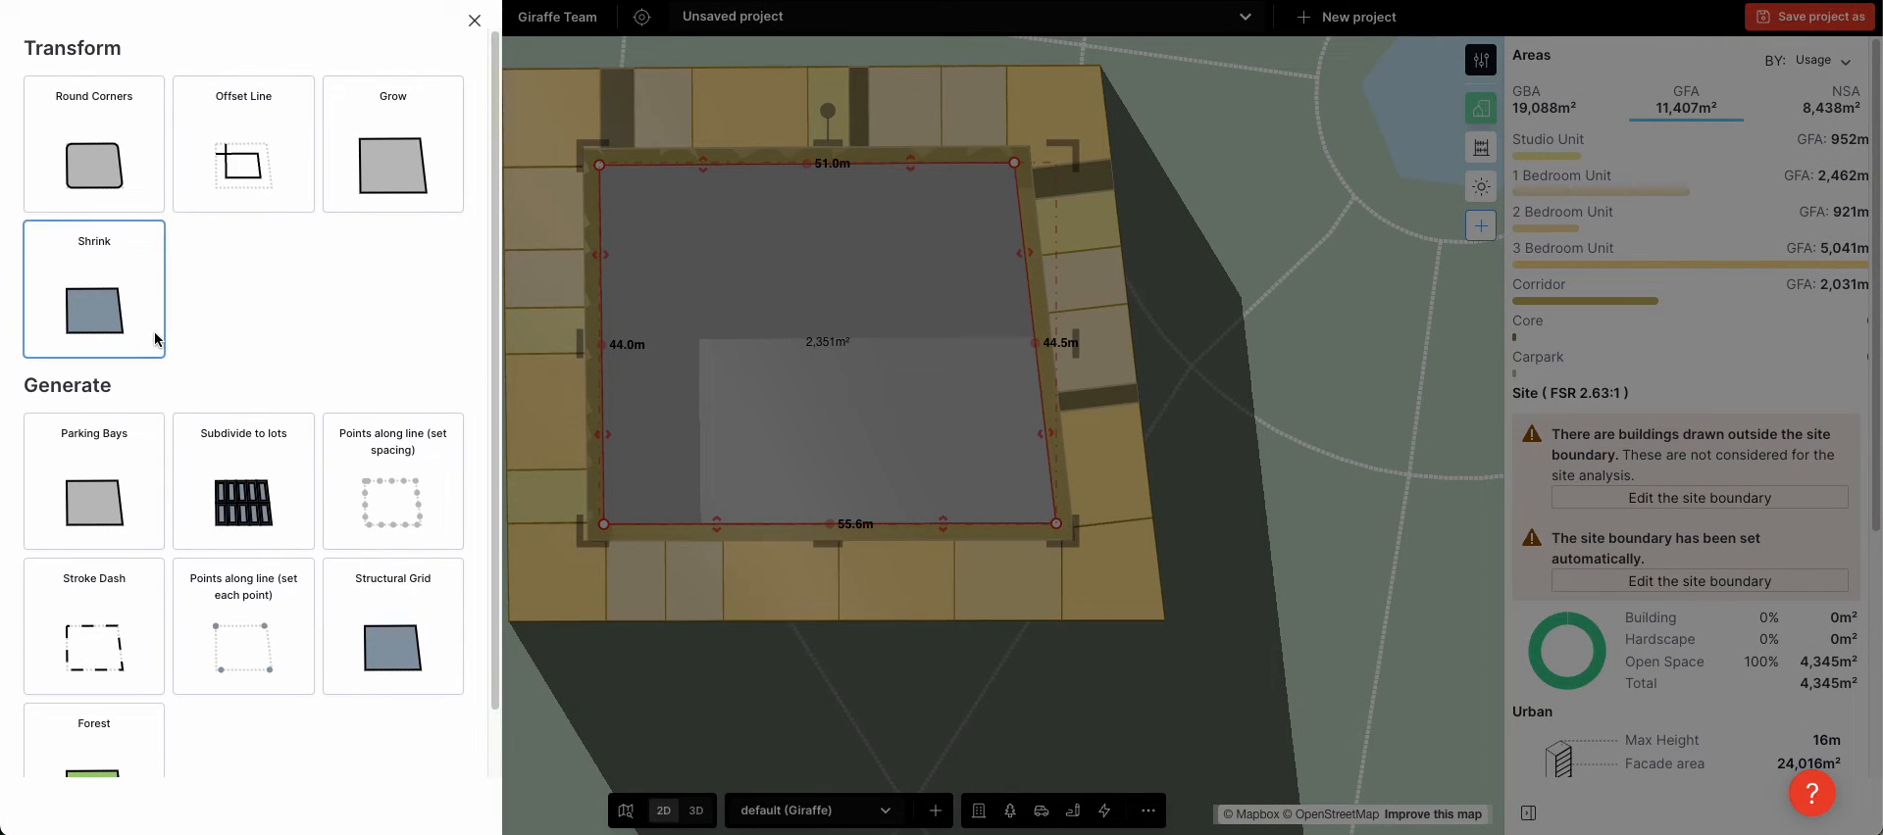
{"action": "left_click", "coordinate": [98, 474]}
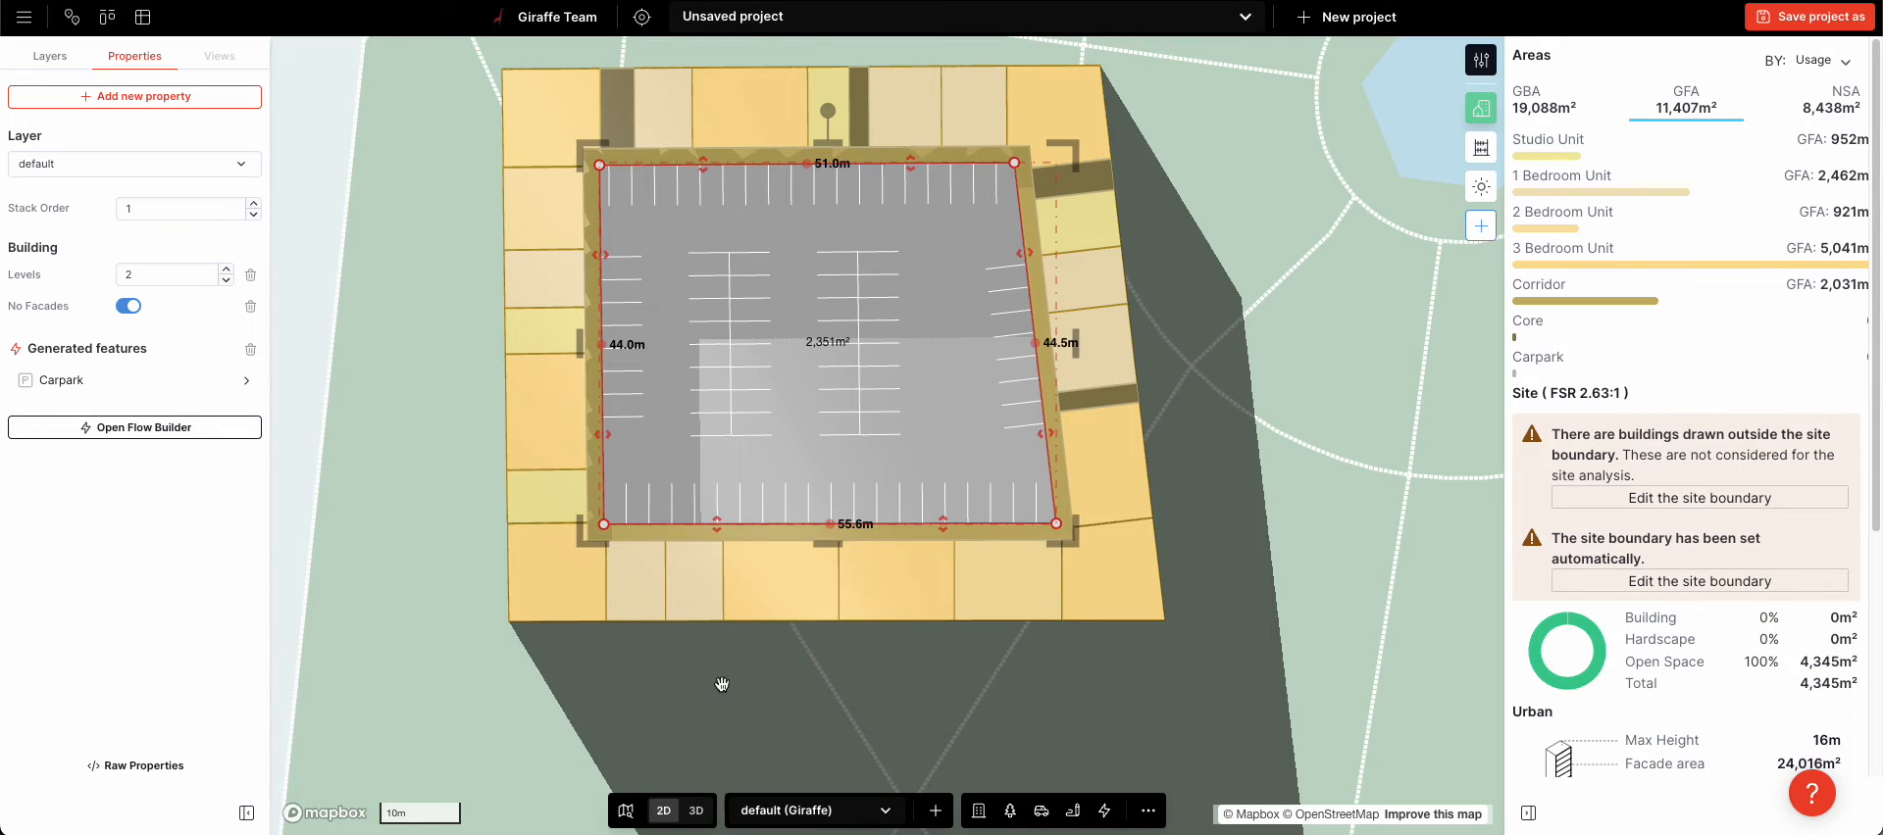
{"action": "left_click", "coordinate": [718, 685]}
Raise the courtyard carpark to 6 levels and inspect the wrapped apartment block in 3D.
{"action": "left_click", "coordinate": [695, 811]}
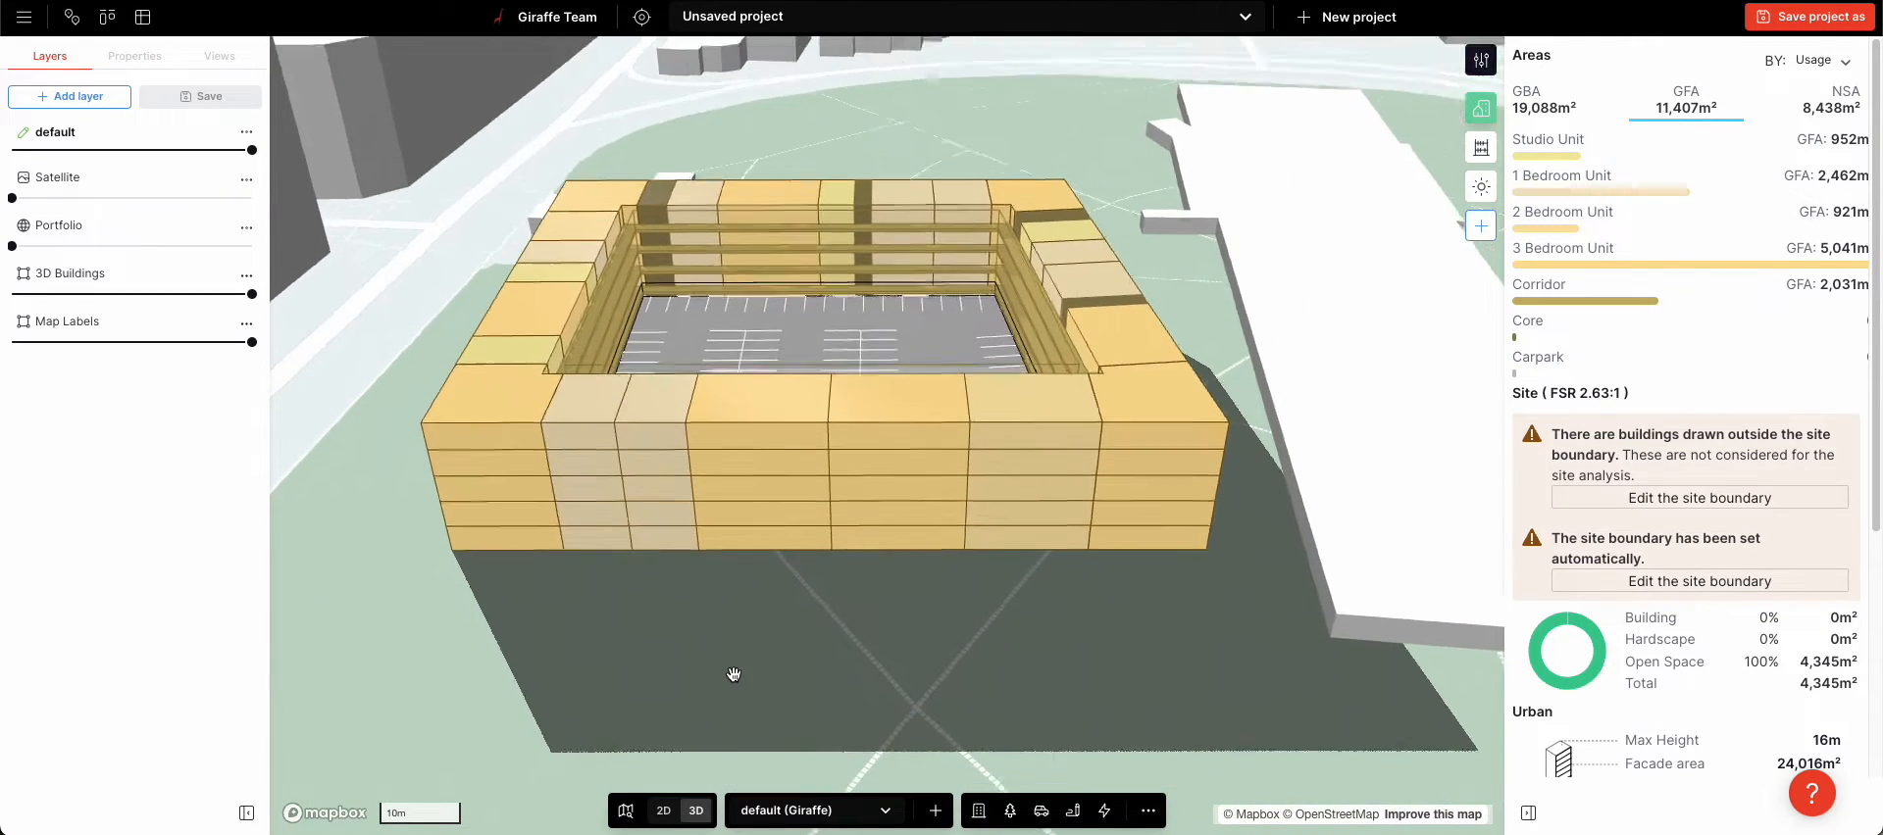
{"action": "left_click", "coordinate": [774, 351]}
{"action": "left_click", "coordinate": [225, 270]}
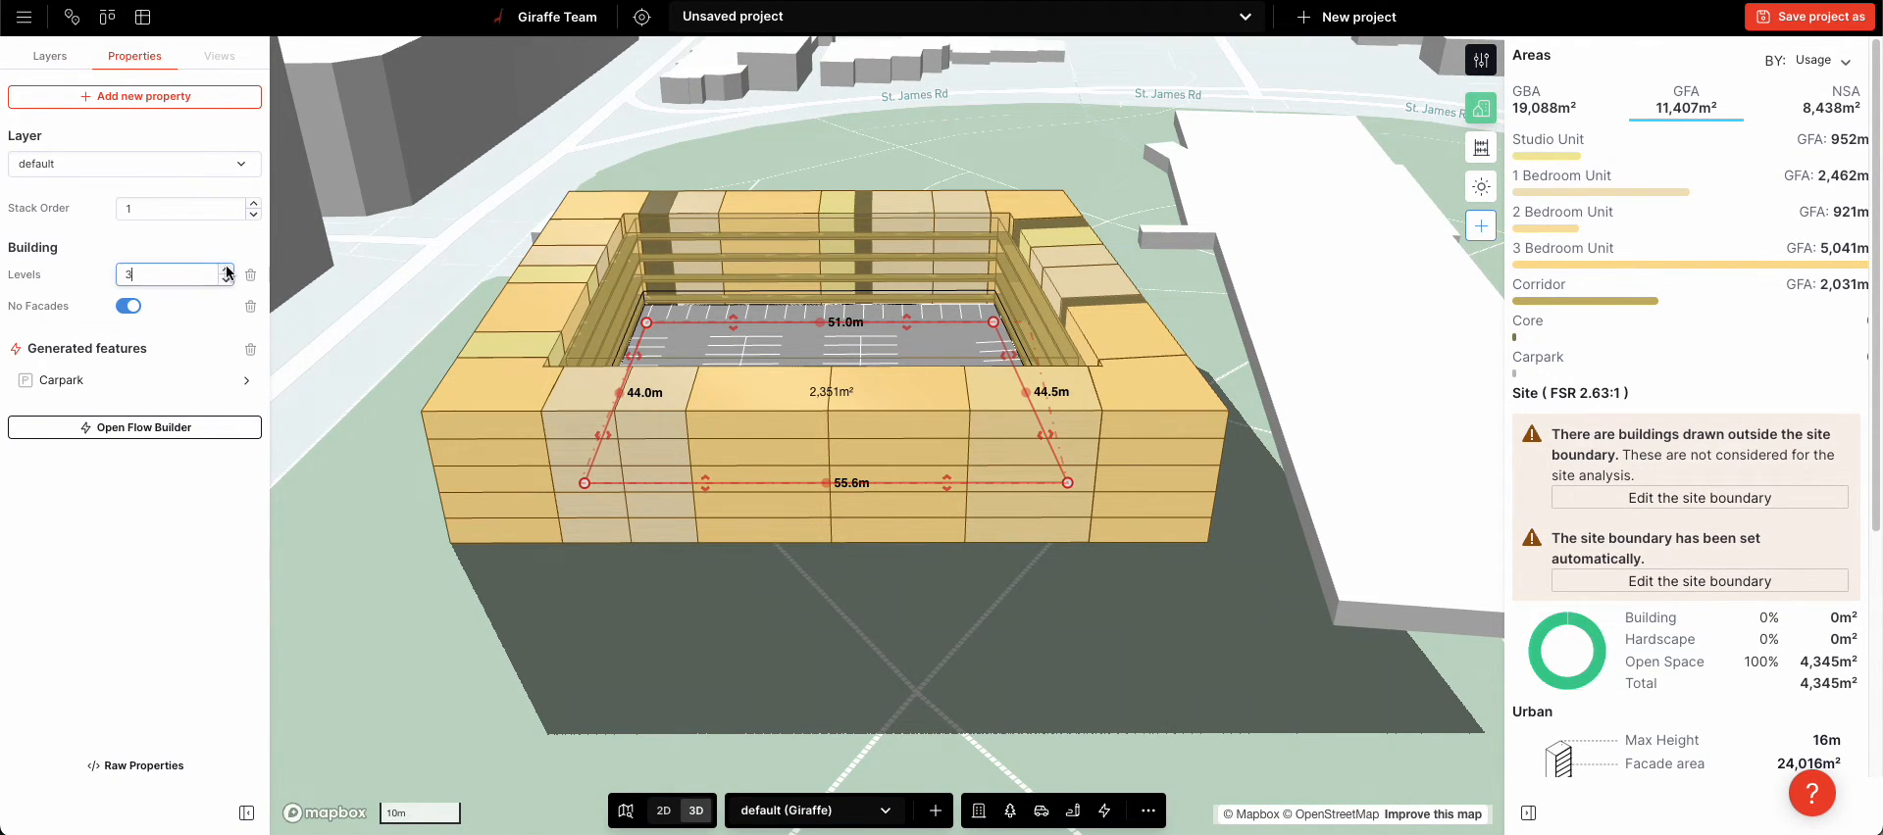
{"action": "left_click", "coordinate": [225, 270]}
{"action": "left_click", "coordinate": [225, 269]}
{"action": "left_click", "coordinate": [226, 270]}
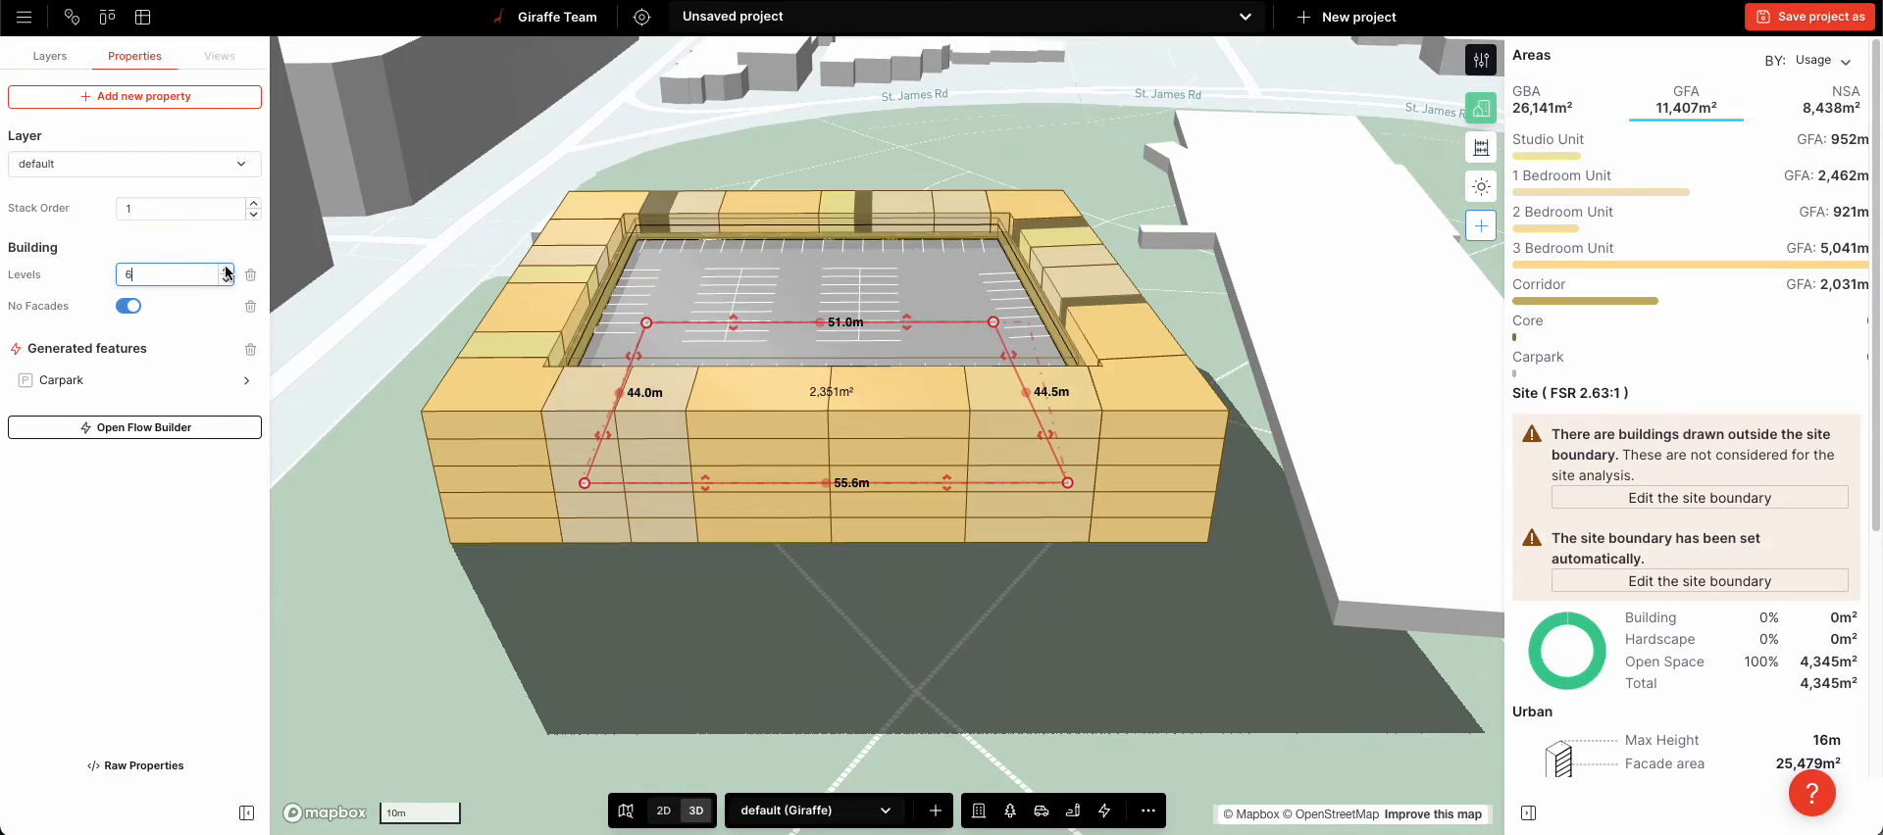
{"action": "left_click", "coordinate": [597, 613]}
{"action": "right_click_drag", "start_coordinate": [979, 645], "coordinate": [776, 632]}
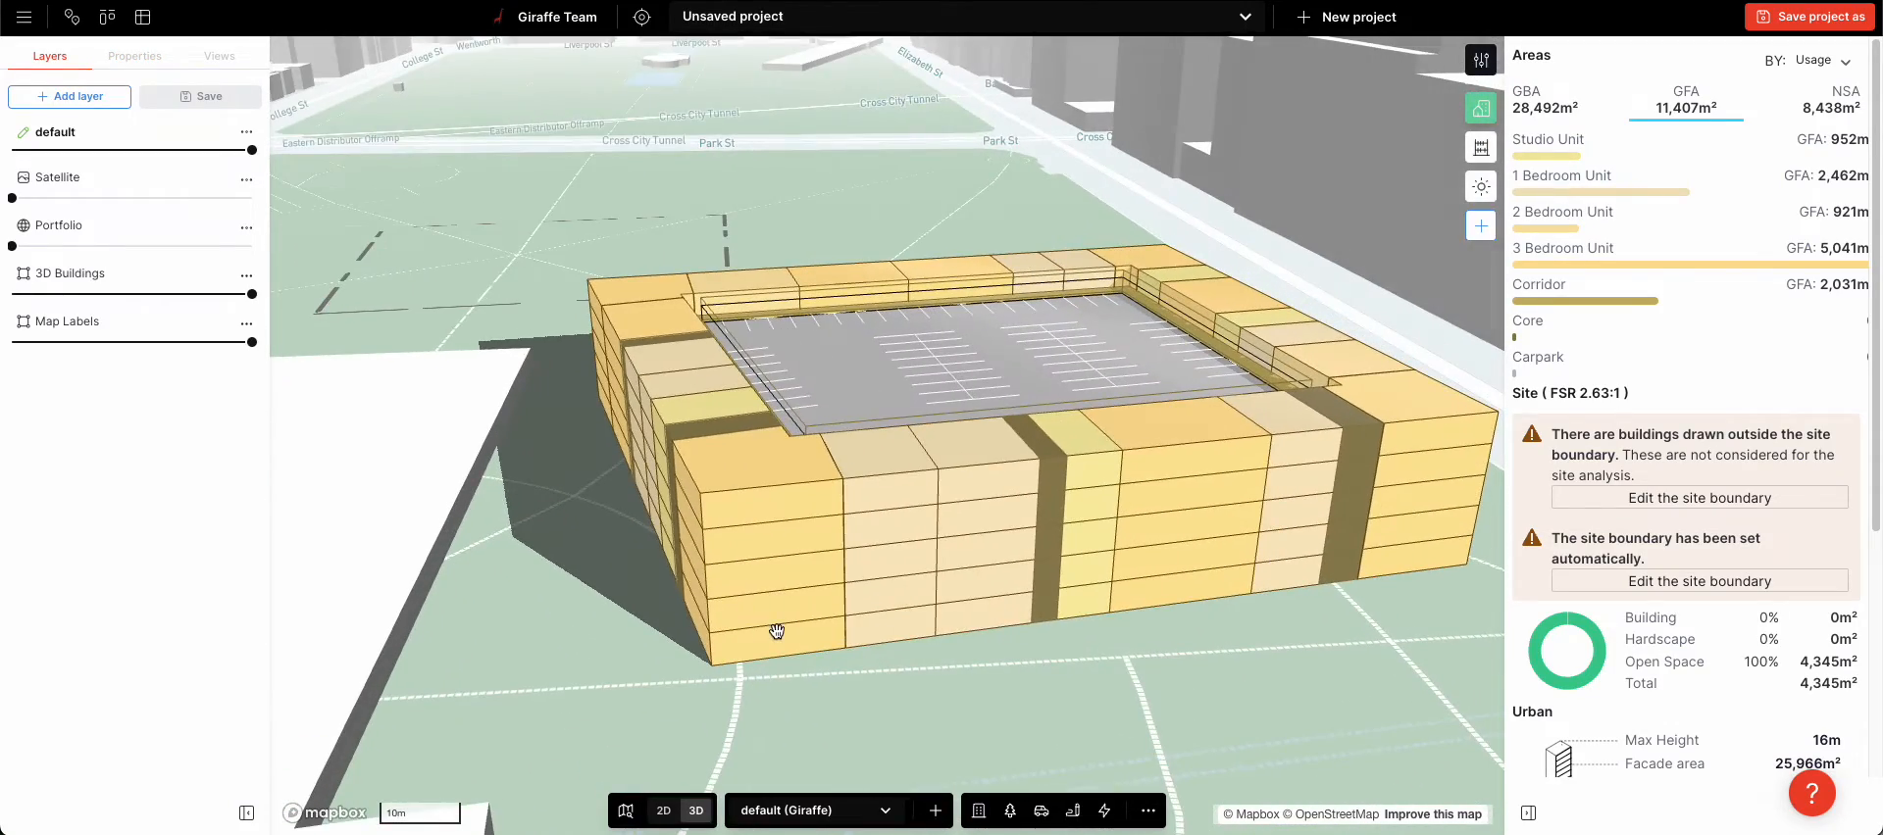
{"action": "right_click_drag", "start_coordinate": [1085, 591], "coordinate": [1097, 640]}
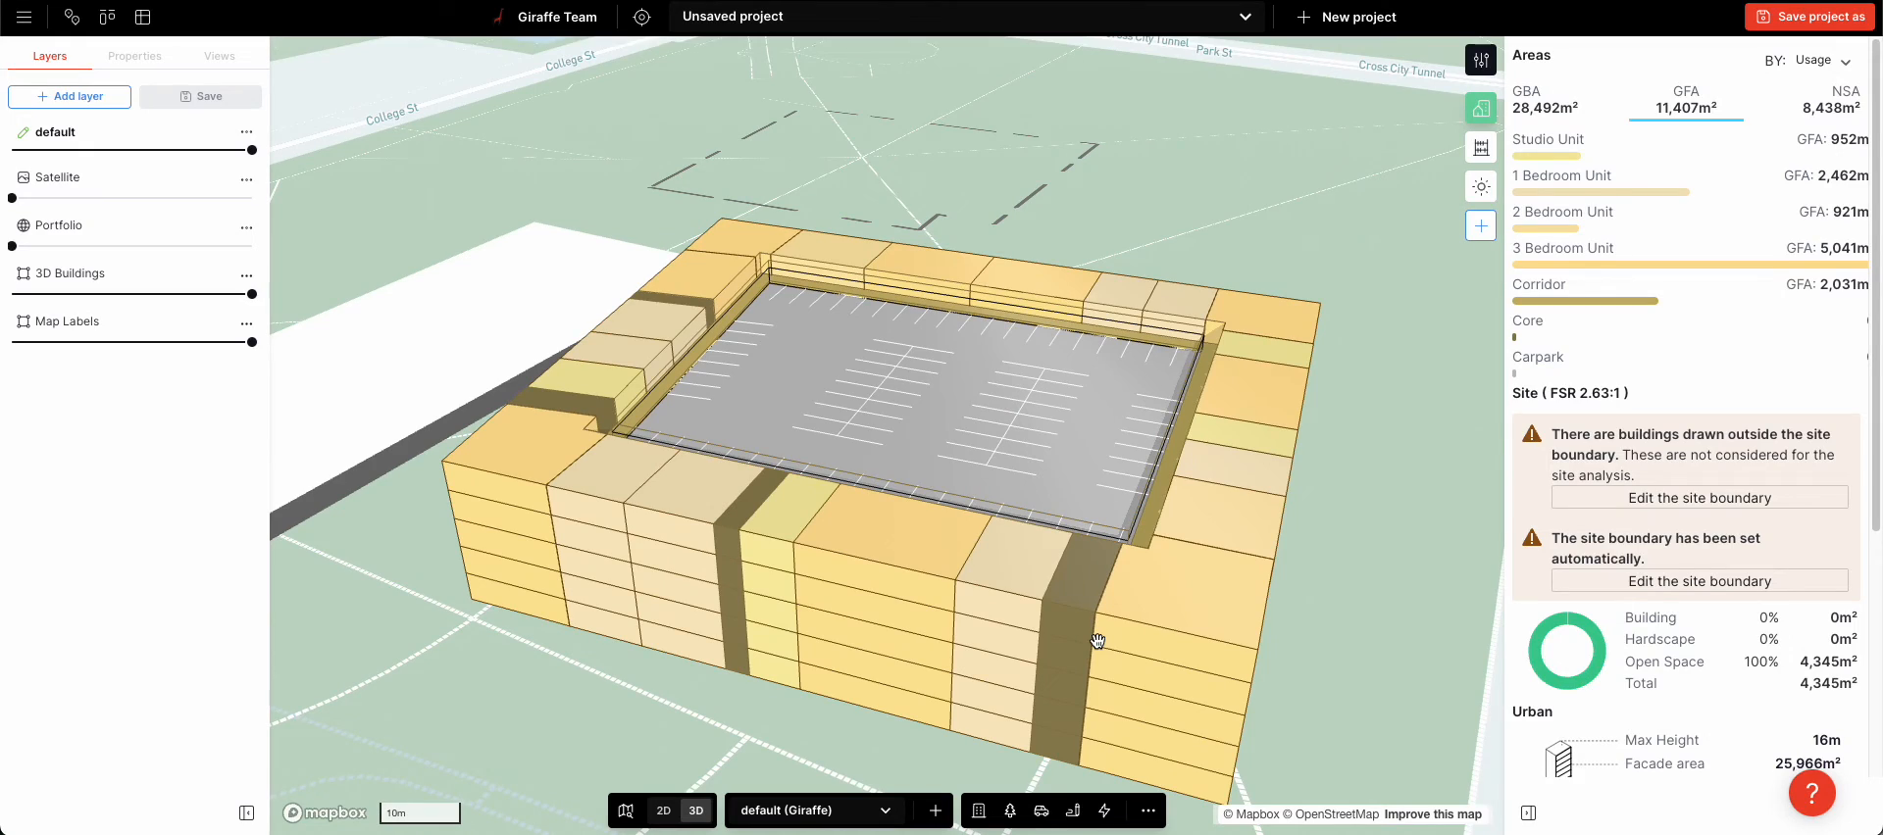